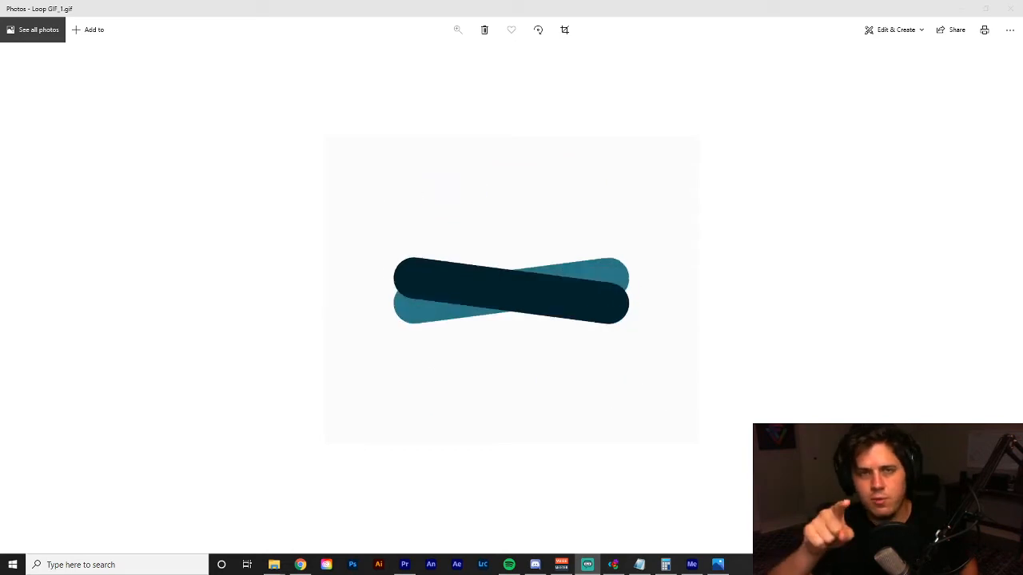
Switch to the Webflow preview of the Aquastaser site in Chrome and test opening and closing the hamburger menu in the tablet navbar.
left_click(301, 565)
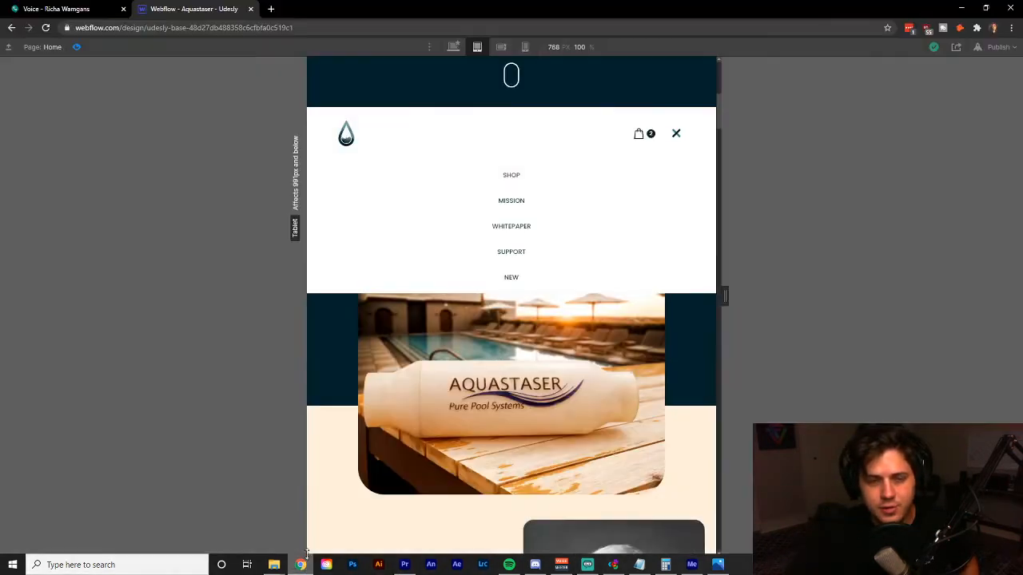
left_click(676, 134)
scroll(560, 272, "up", 4)
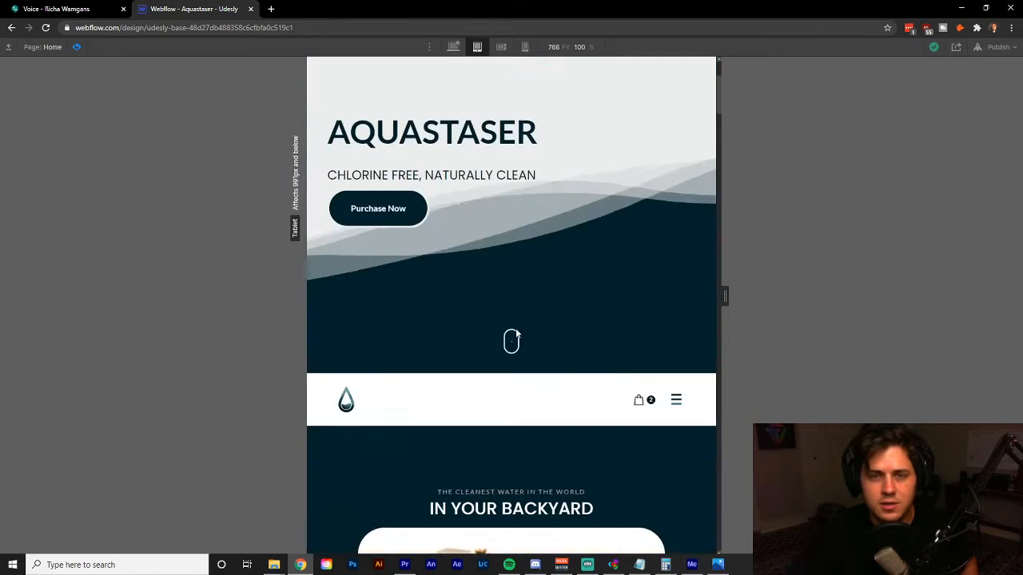
scroll(516, 330, "down", 5)
scroll(692, 233, "up", 2)
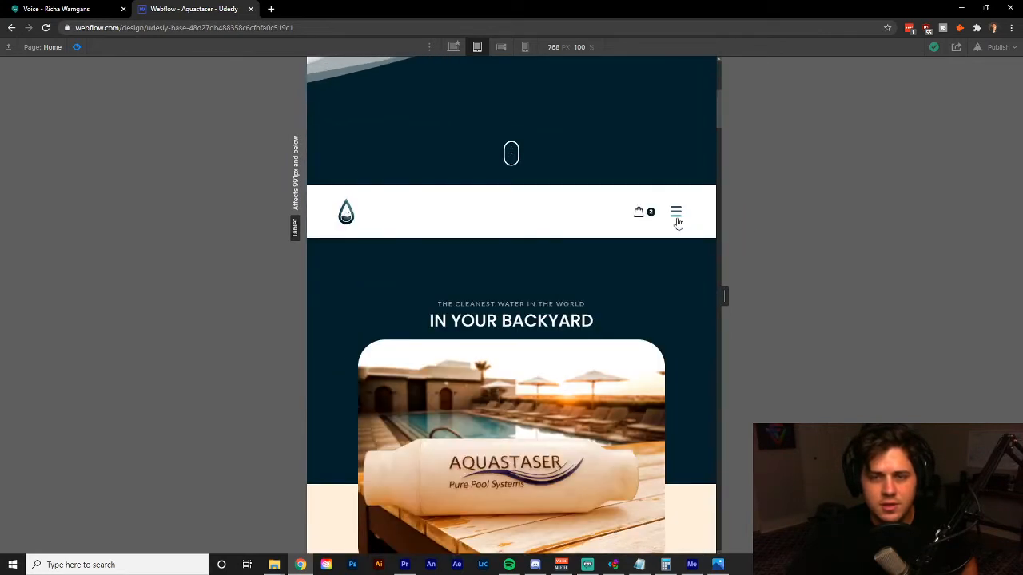
left_click(677, 217)
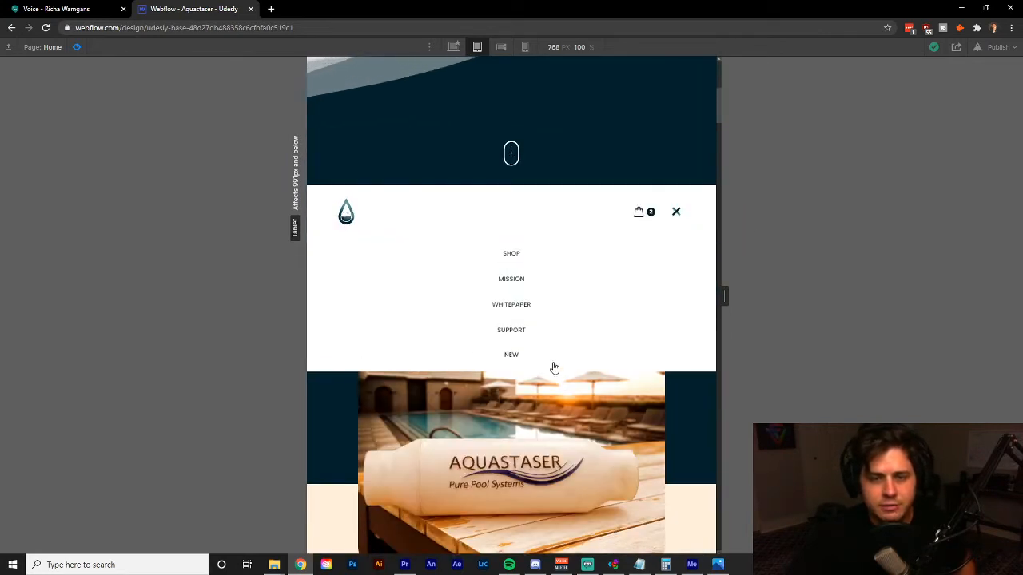
left_click(671, 216)
scroll(611, 349, "up", 3)
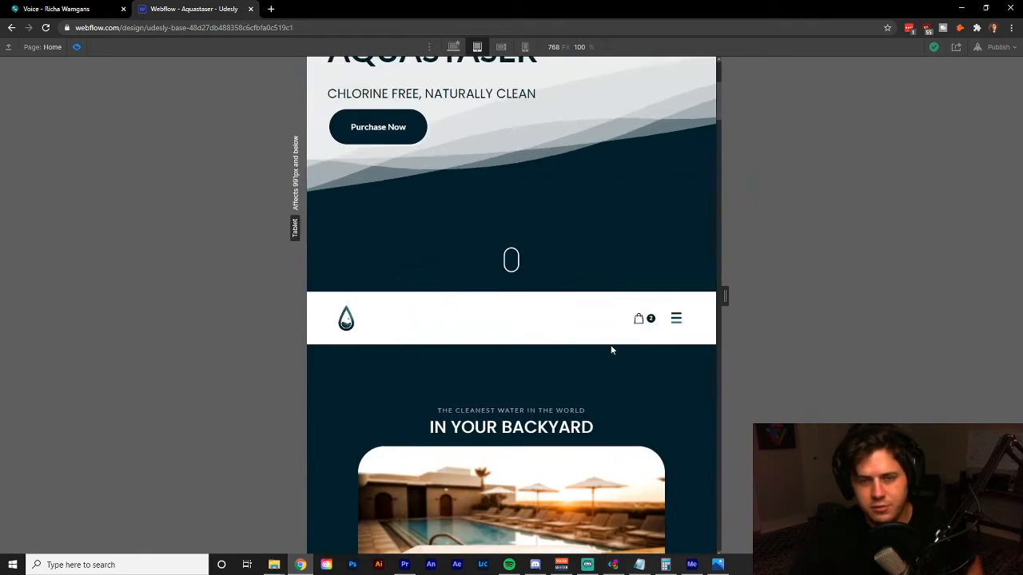
Examine the tablet home page preview from the hero down to the Old Science, New Tech section, including the navbar and scroll-mouse icon.
scroll(609, 348, "down", 1)
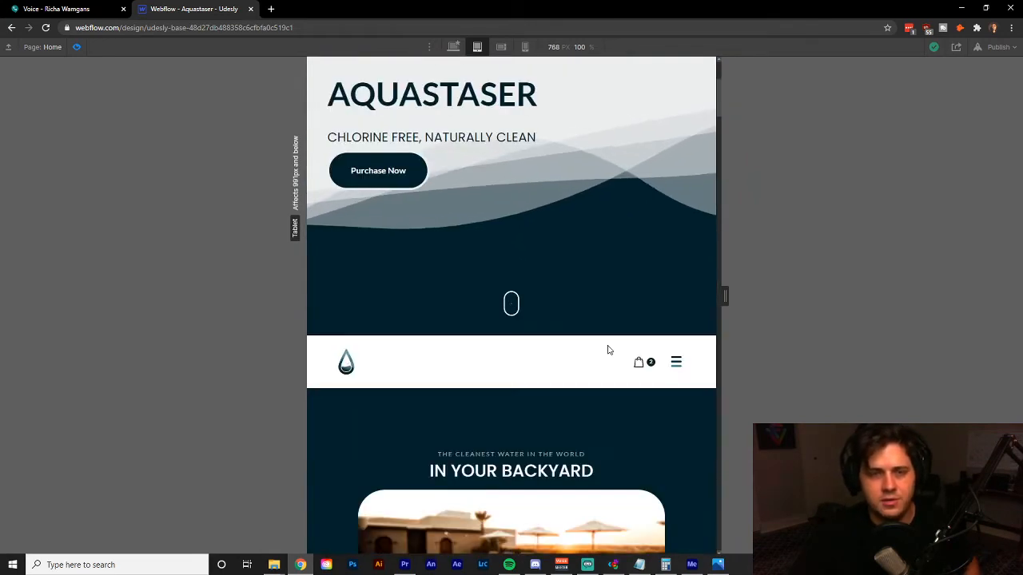
scroll(604, 356, "up", 1)
scroll(601, 359, "up", 1)
scroll(600, 364, "down", 2)
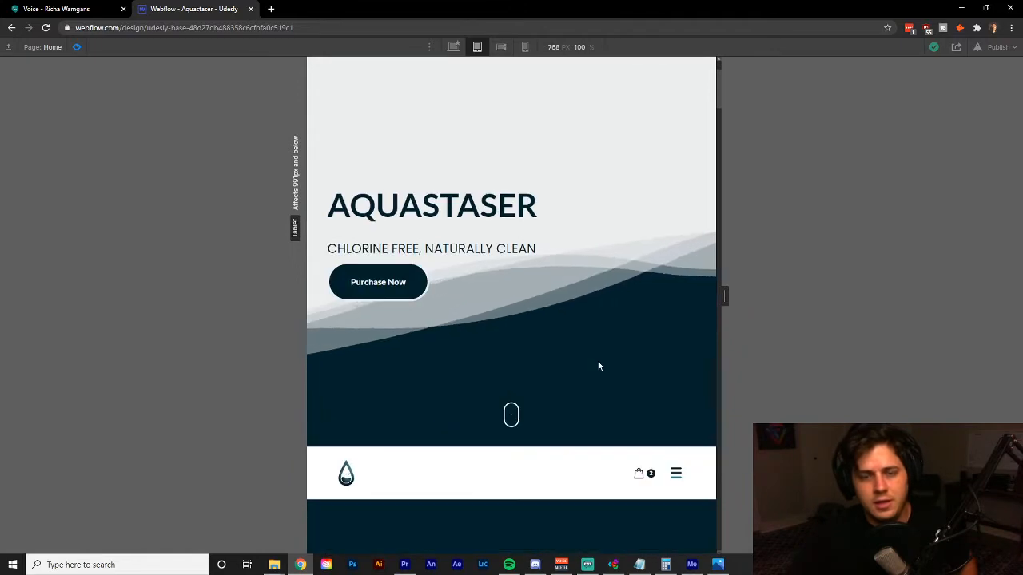
scroll(592, 391, "down", 3)
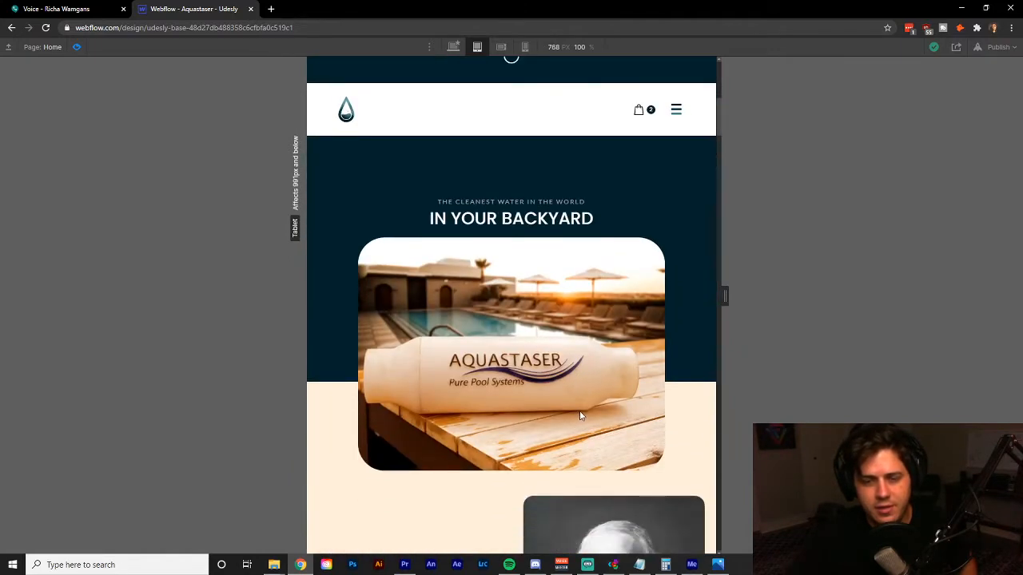
scroll(581, 416, "up", 1)
scroll(447, 342, "down", 1)
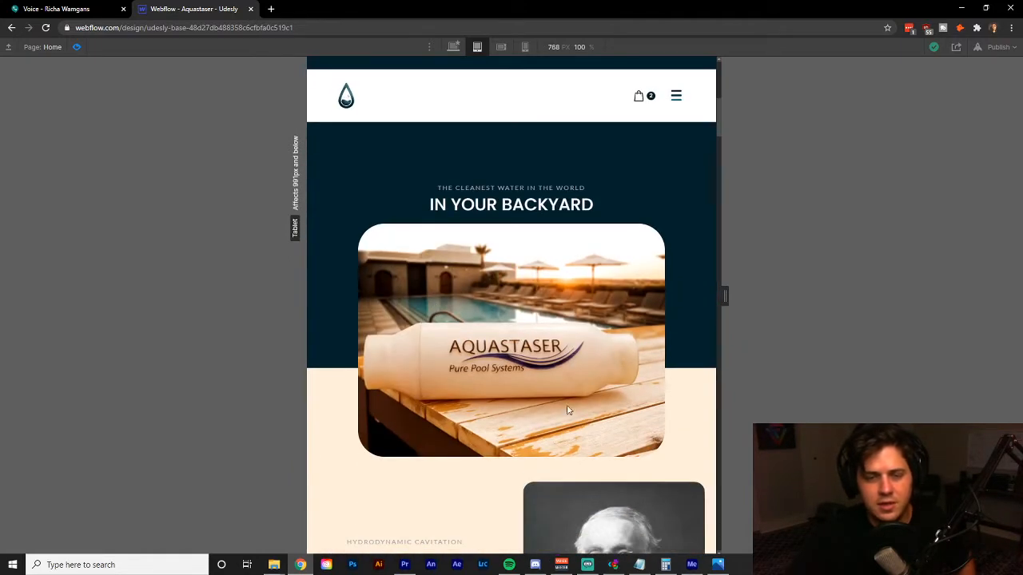
scroll(467, 383, "down", 2)
scroll(465, 373, "up", 2)
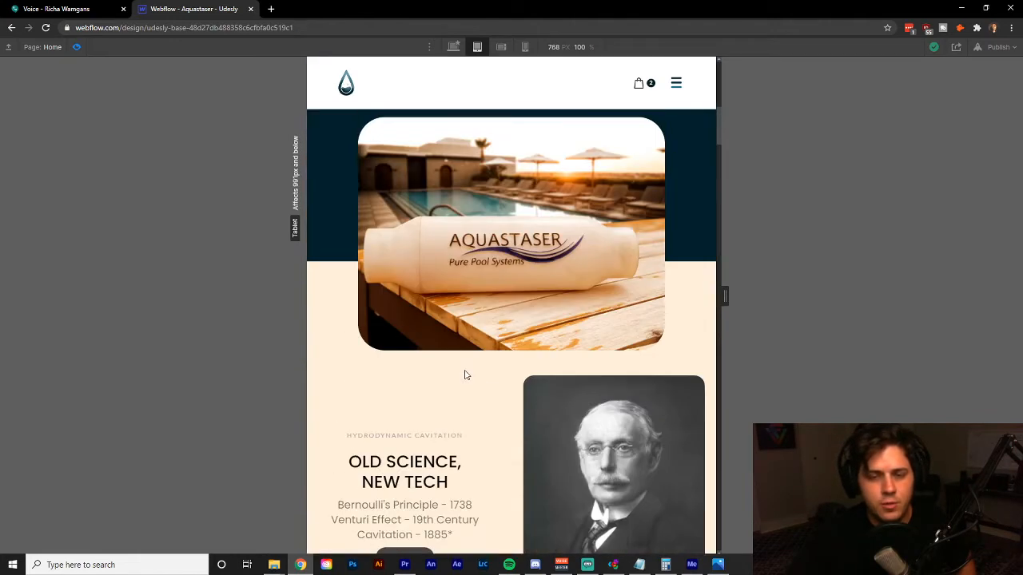
scroll(468, 374, "up", 2)
scroll(468, 374, "down", 1)
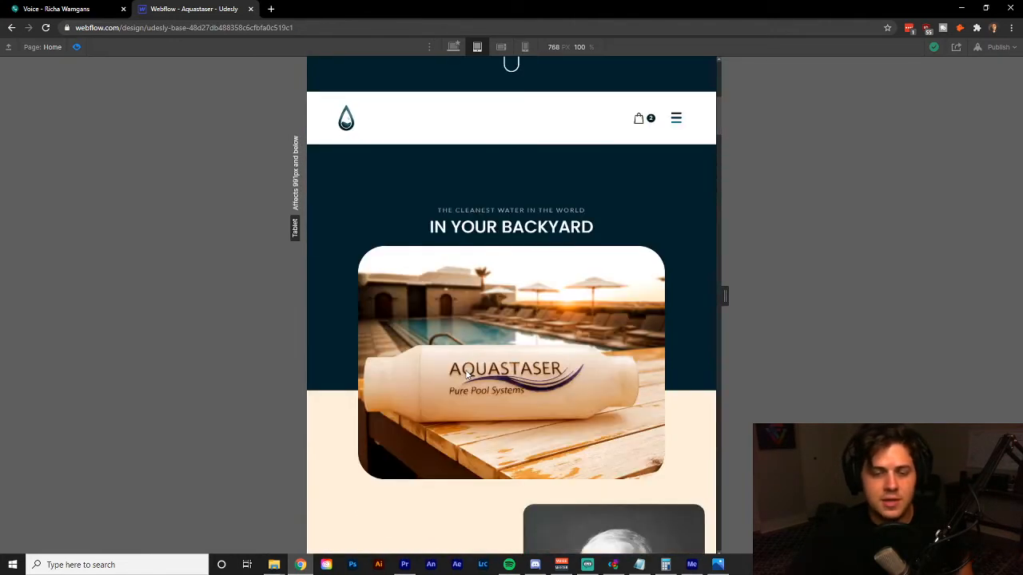
scroll(505, 387, "down", 1)
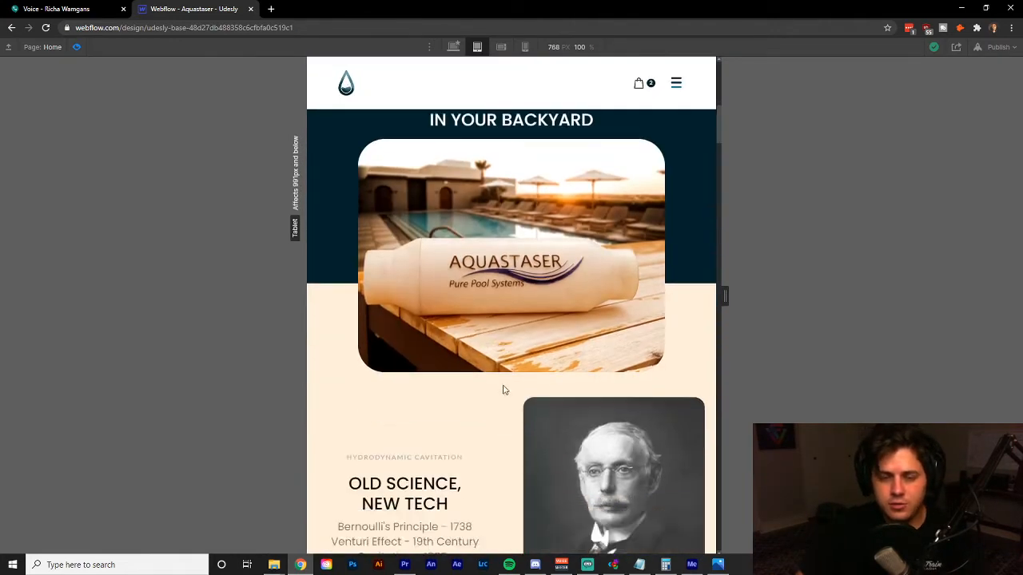
scroll(505, 383, "up", 1)
scroll(552, 390, "up", 2)
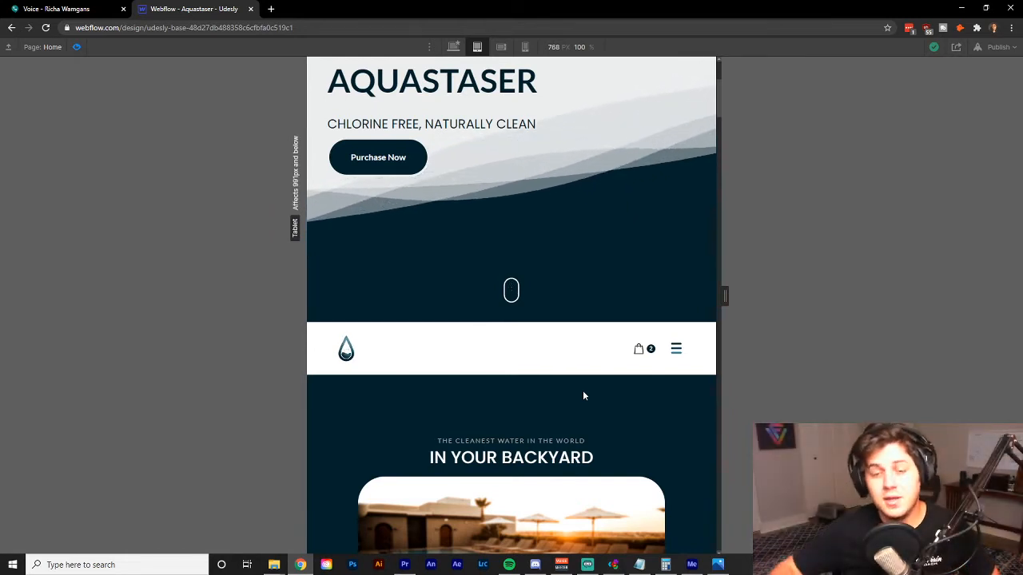
scroll(551, 383, "down", 3)
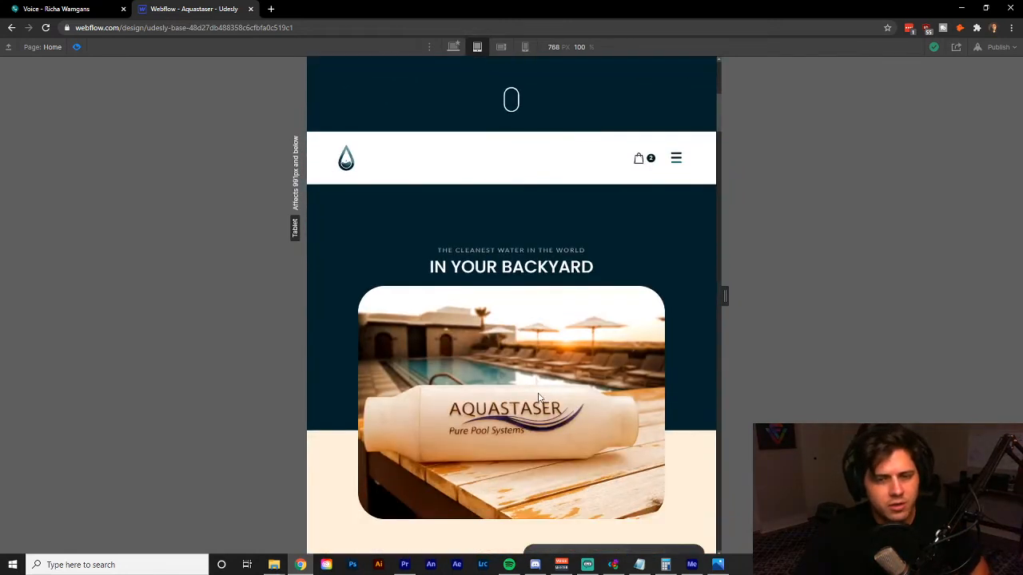
scroll(538, 397, "down", 1)
scroll(511, 409, "up", 2)
scroll(503, 412, "down", 2)
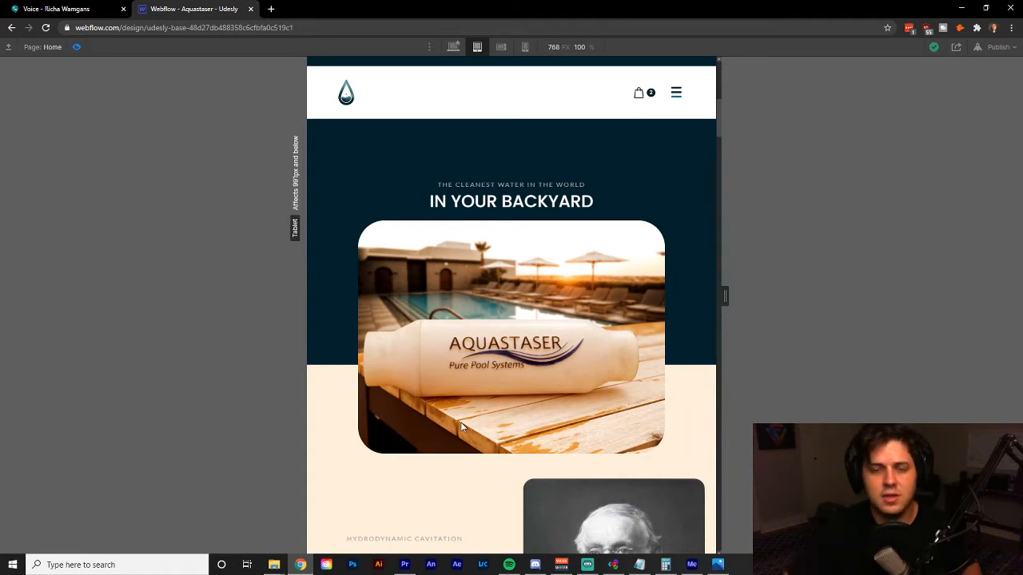
scroll(428, 382, "down", 2)
scroll(430, 381, "down", 2)
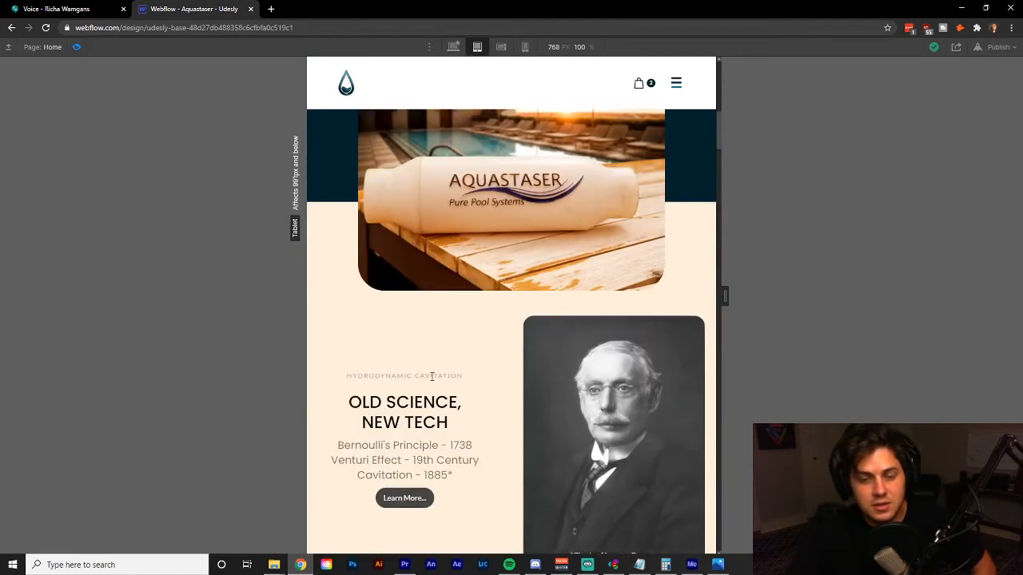
scroll(434, 376, "down", 4)
scroll(479, 361, "up", 5)
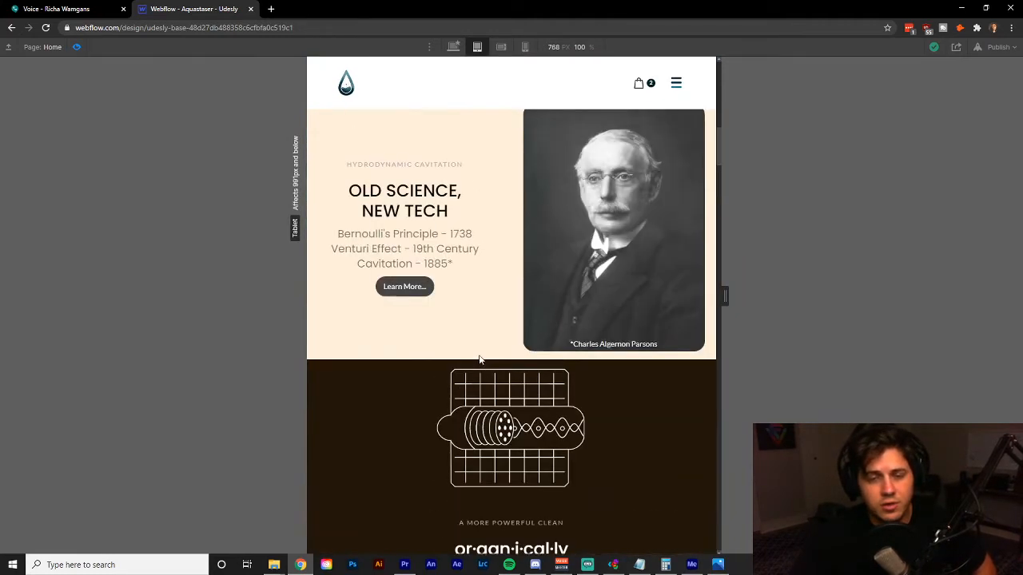
scroll(479, 360, "up", 2)
scroll(480, 360, "down", 7)
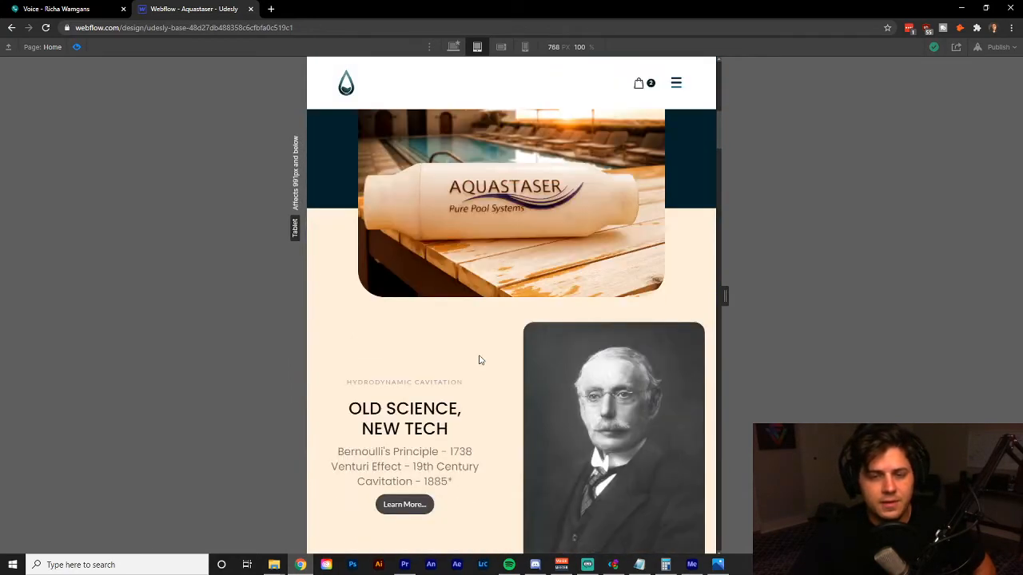
scroll(479, 360, "up", 15)
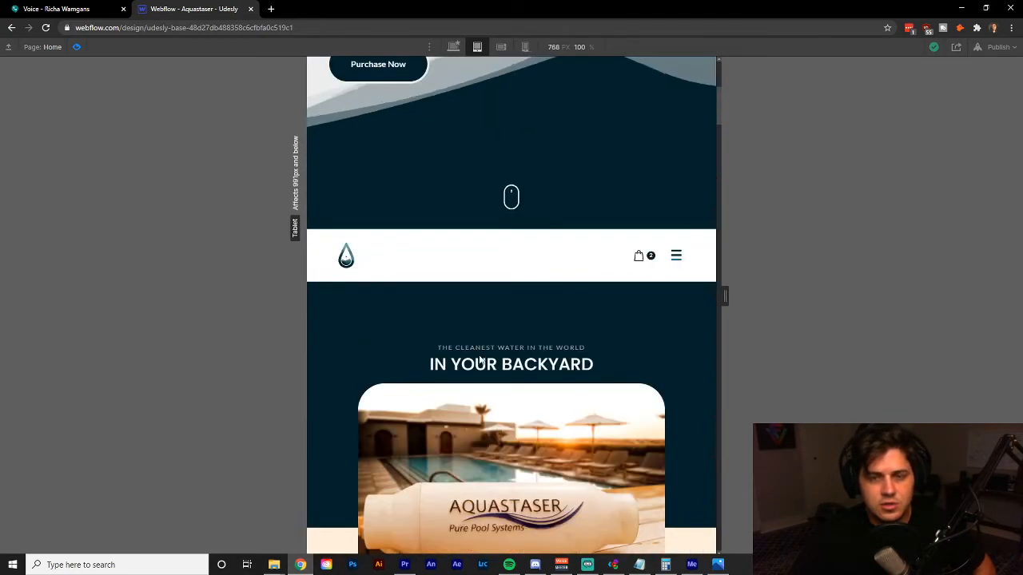
scroll(480, 361, "down", 1)
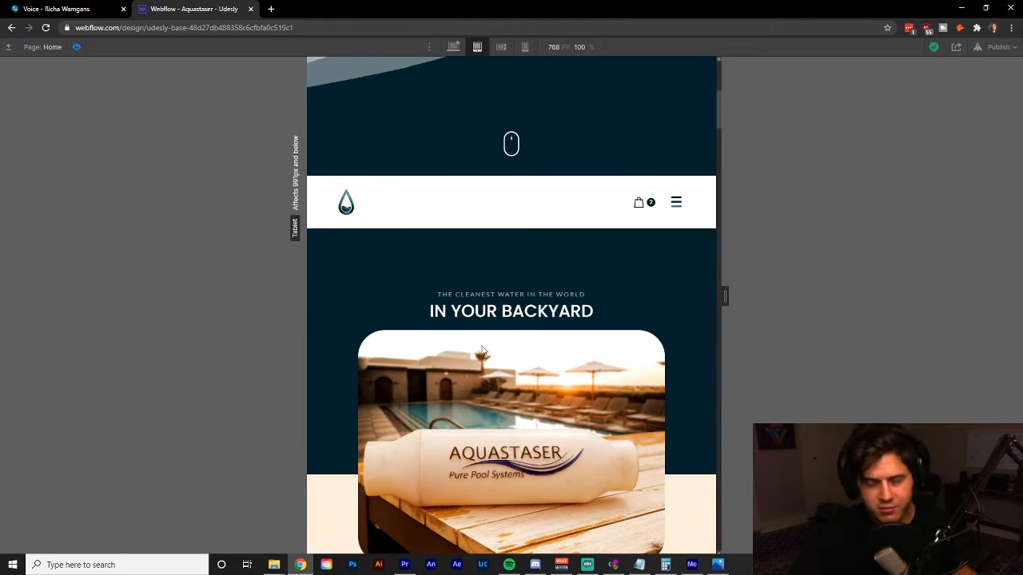
scroll(492, 369, "down", 2)
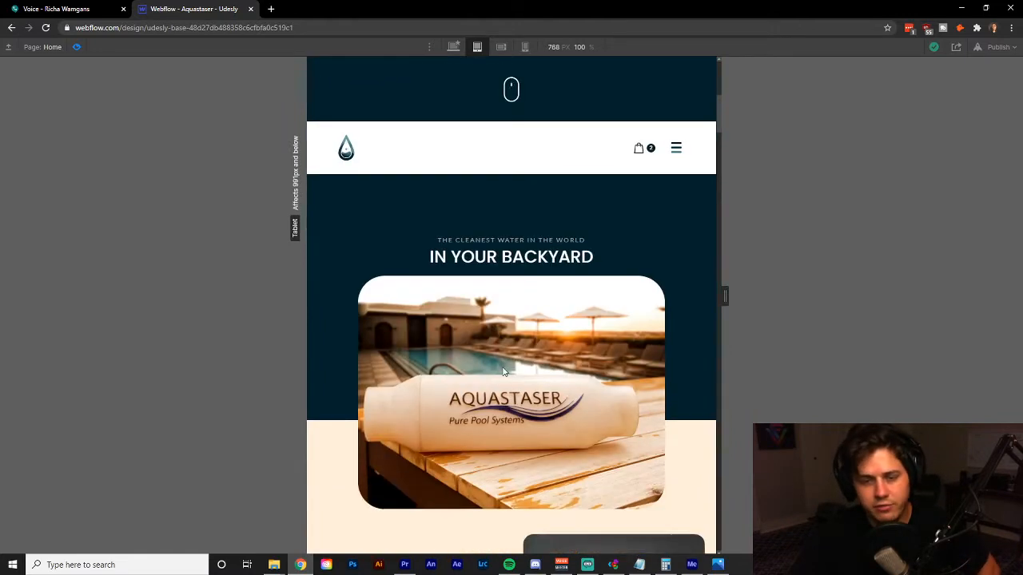
scroll(498, 379, "down", 1)
scroll(496, 380, "up", 2)
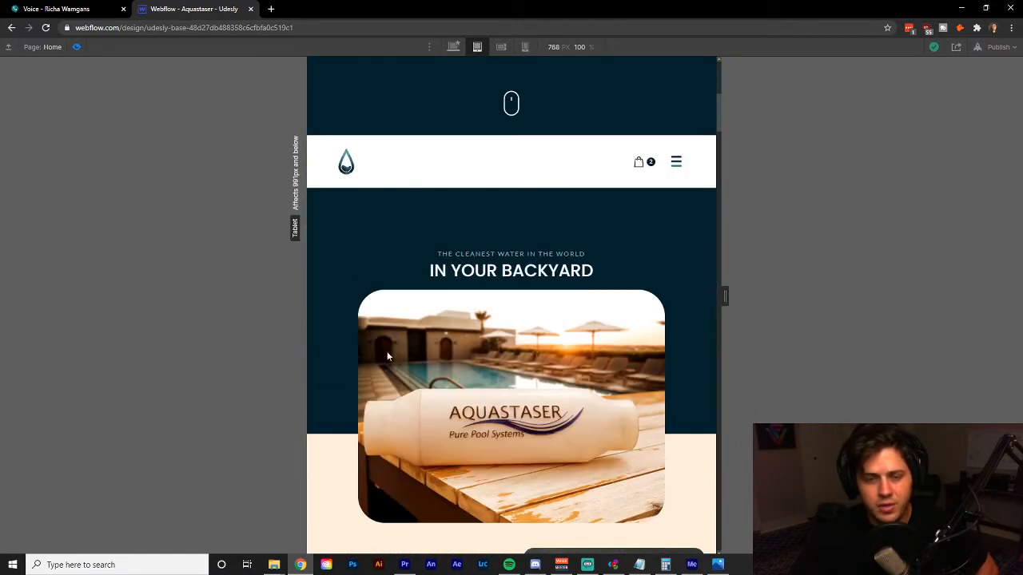
scroll(508, 389, "down", 1)
scroll(507, 395, "up", 1)
scroll(508, 395, "up", 2)
scroll(507, 395, "down", 3)
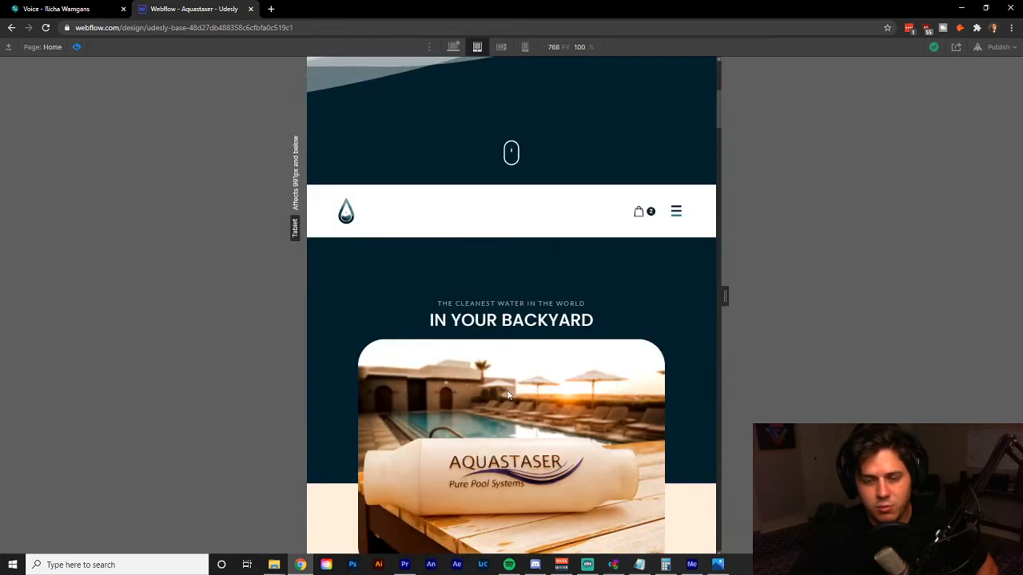
scroll(507, 395, "up", 2)
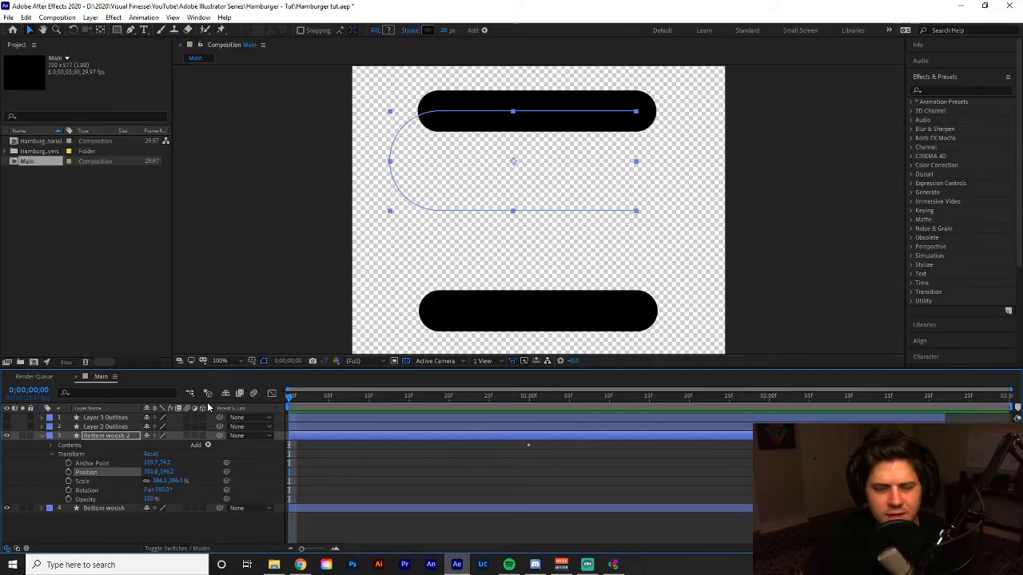
In After Effects, make the Layer 2 Outlines layer visible and preview the Main composition's bar animation without and with it.
key("space")
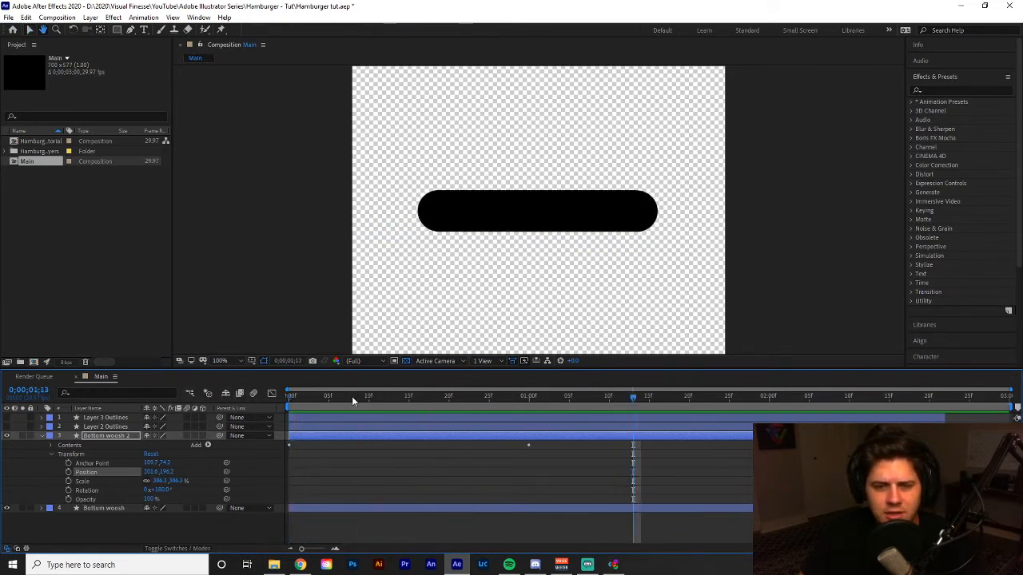
key("space")
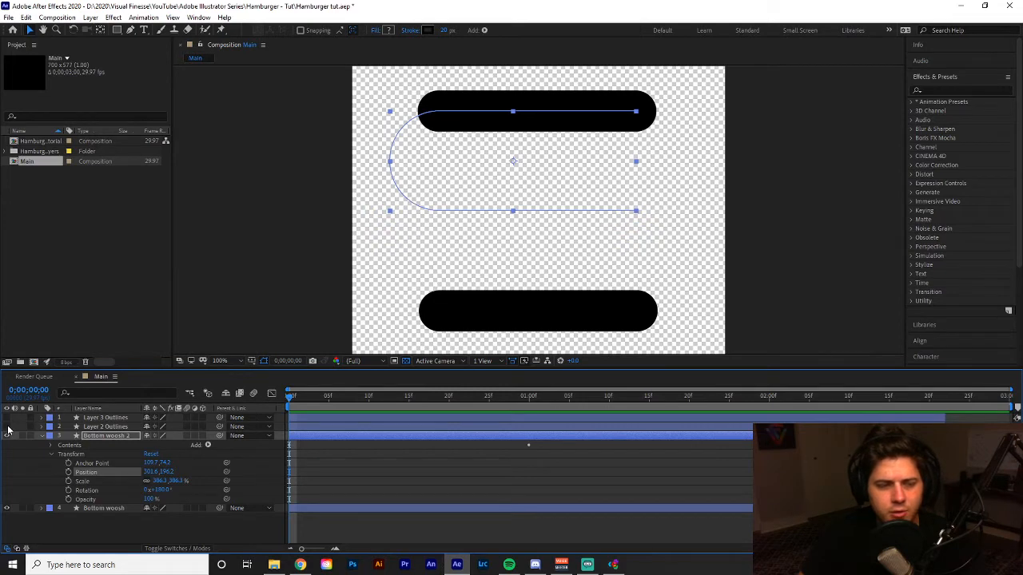
left_click(7, 427)
left_click(8, 427)
left_click(7, 427)
left_click(110, 428)
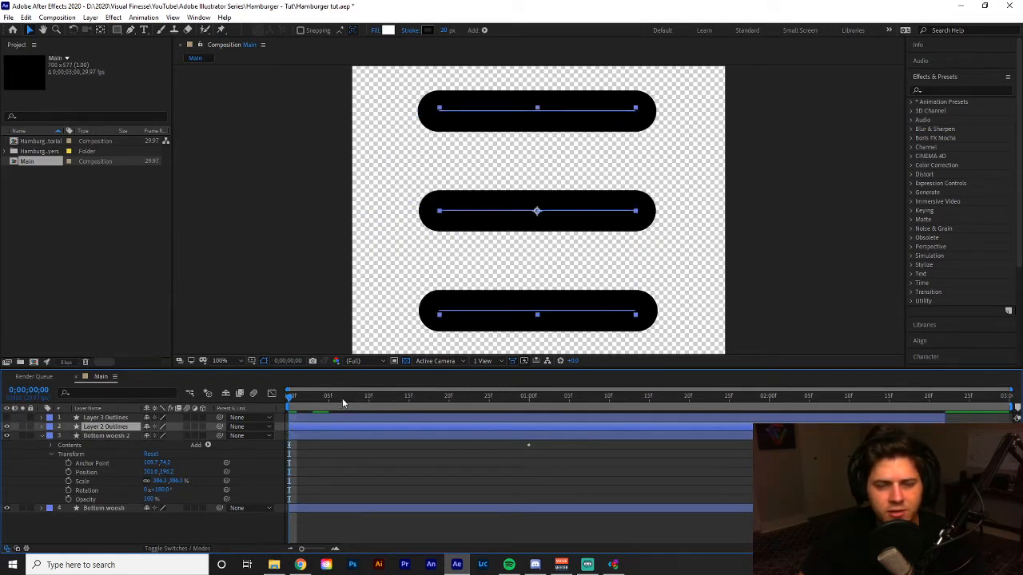
key("space")
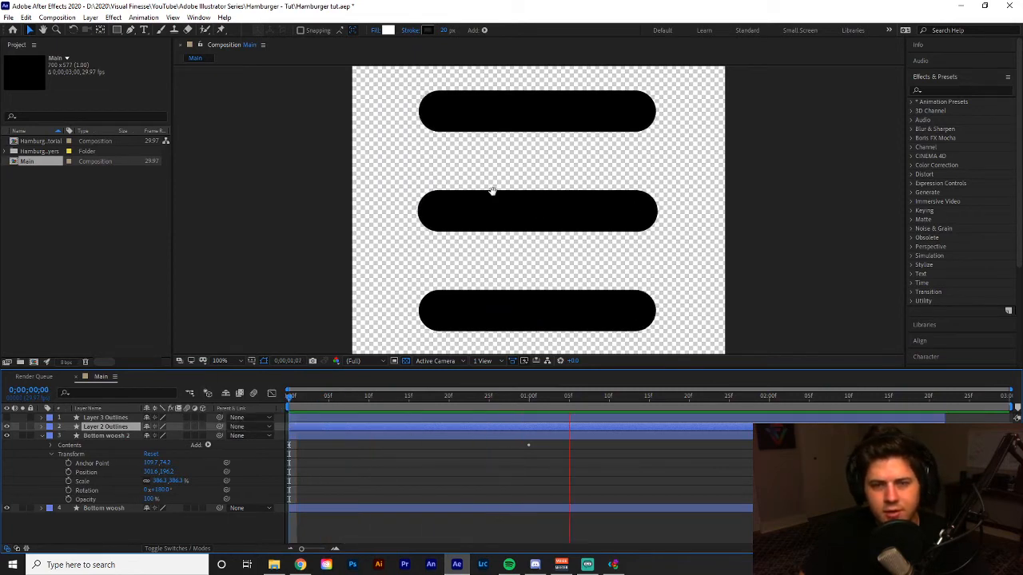
key("space")
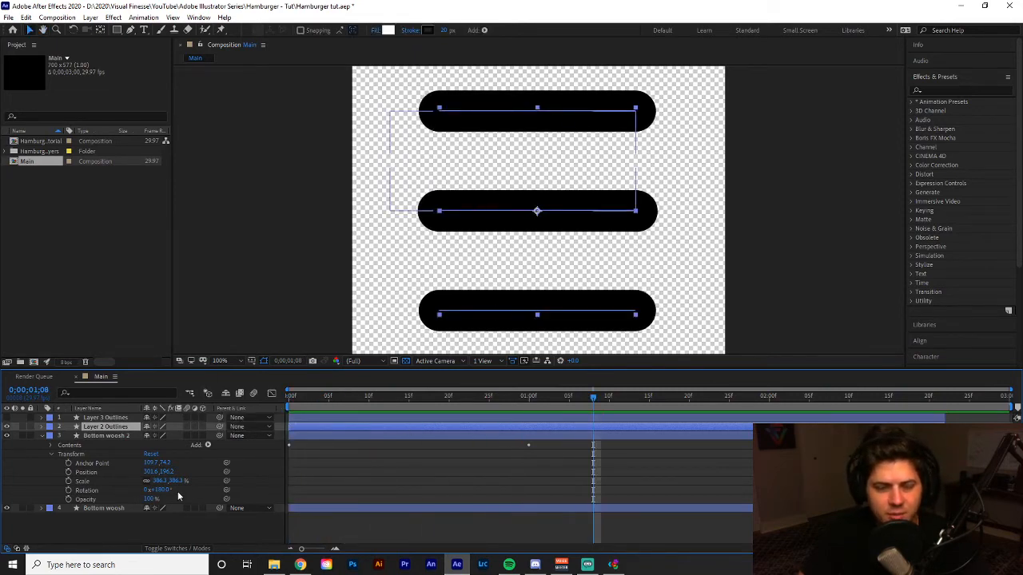
Deselect all layers and move the current time in the Main composition to 0;00;01;00.
left_click(366, 520)
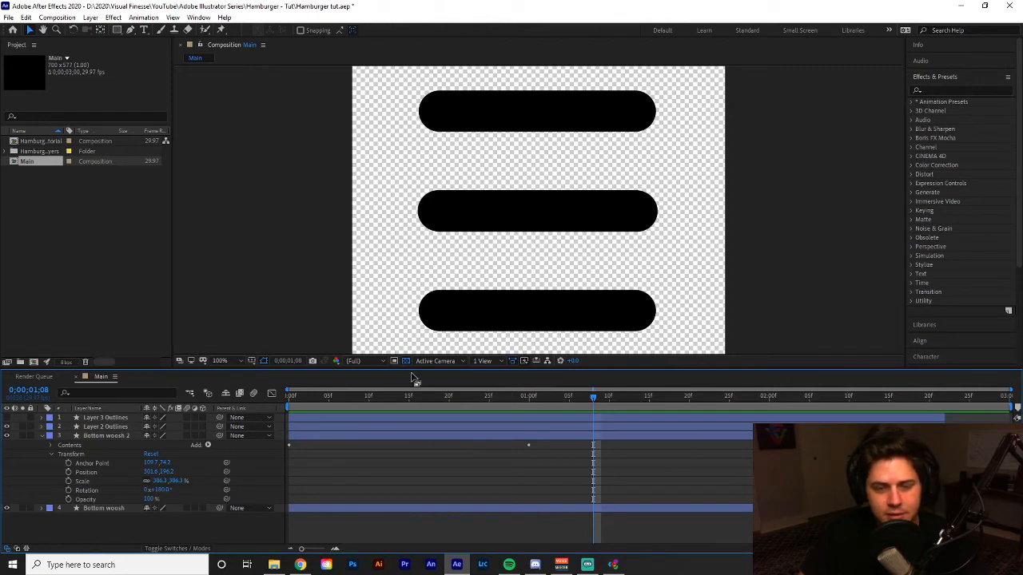
left_click_drag(287, 397, 530, 399)
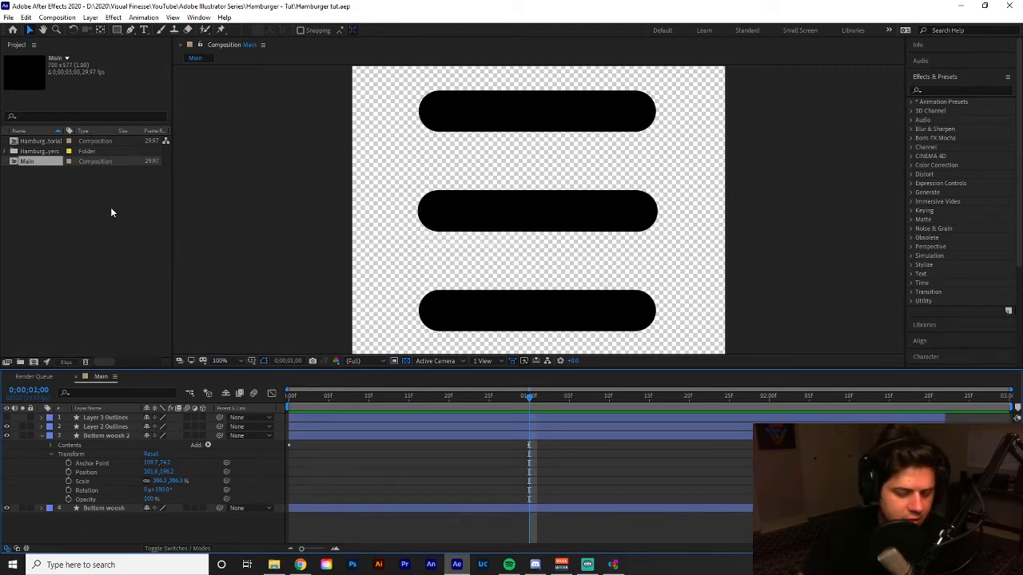
left_click(8, 18)
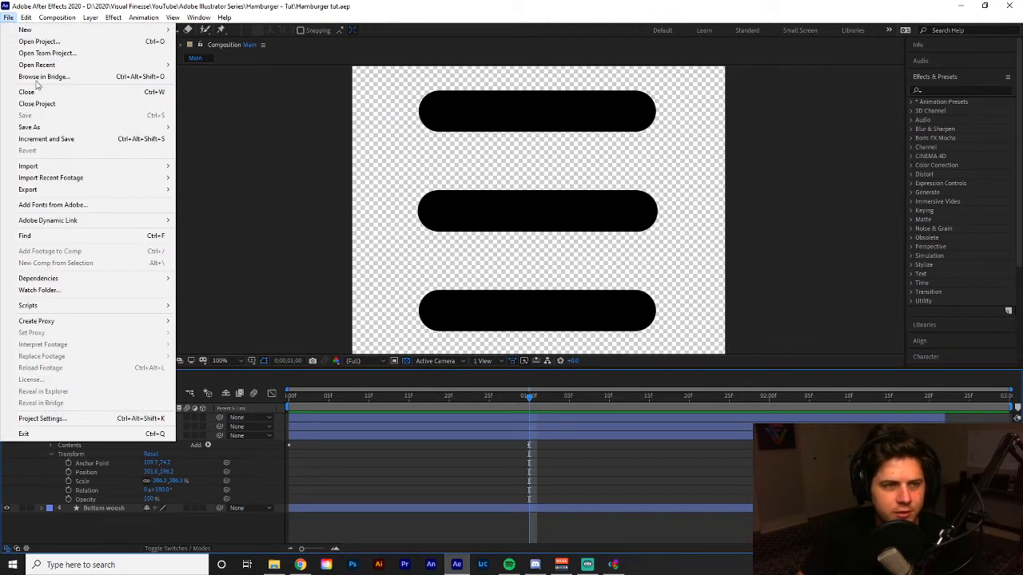
left_click(76, 530)
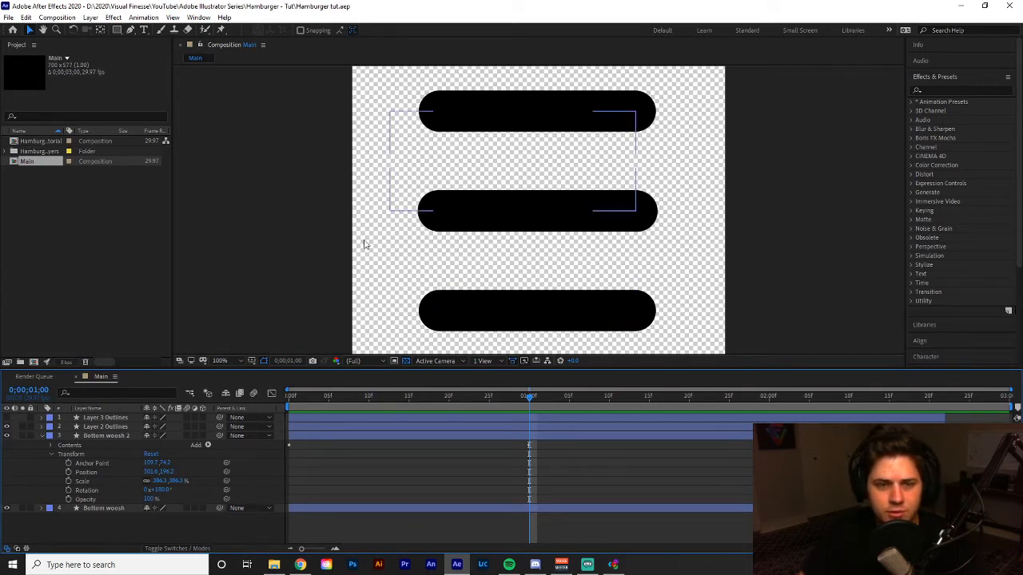
Hide both Bottom woosh layers and expand the contents of Layer 2 Outlines to reveal its shape groups.
left_click(88, 427)
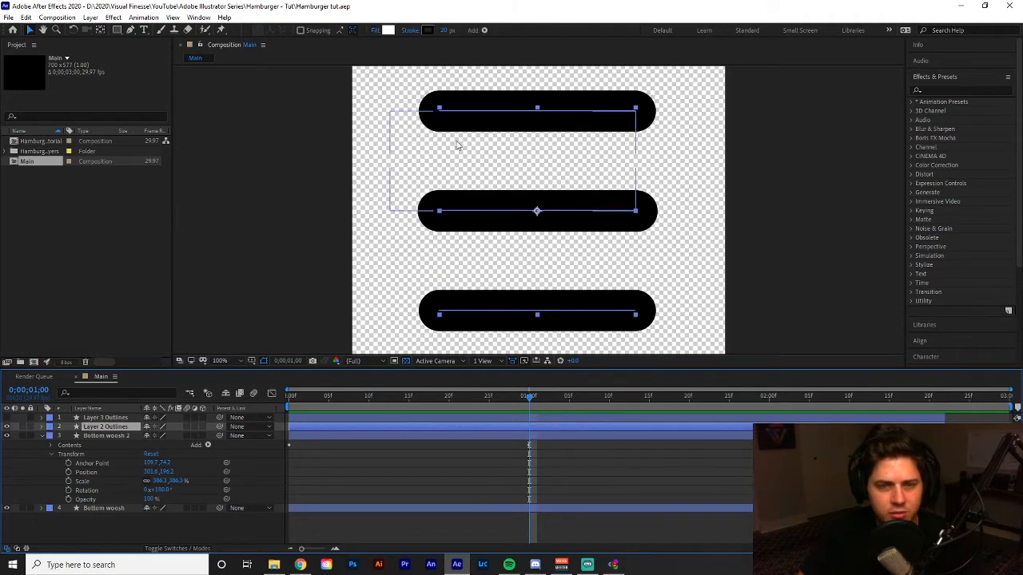
left_click(394, 121)
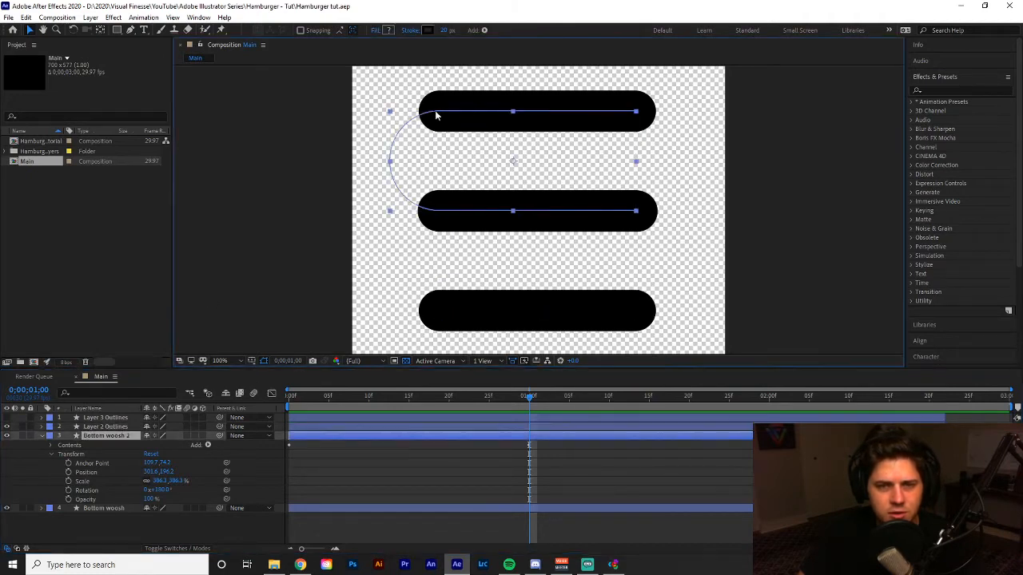
left_click(105, 426)
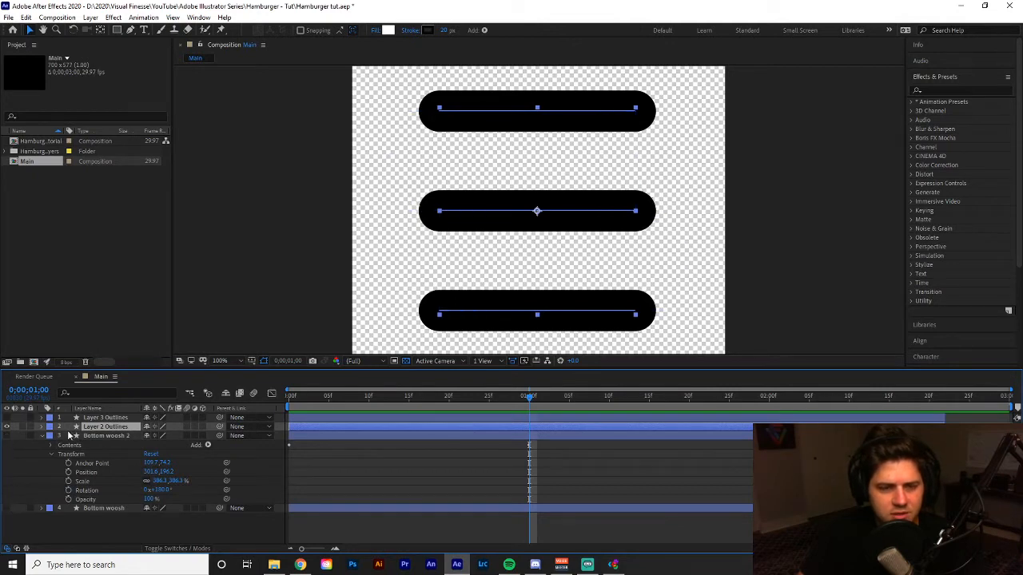
left_click(43, 436)
left_click(42, 428)
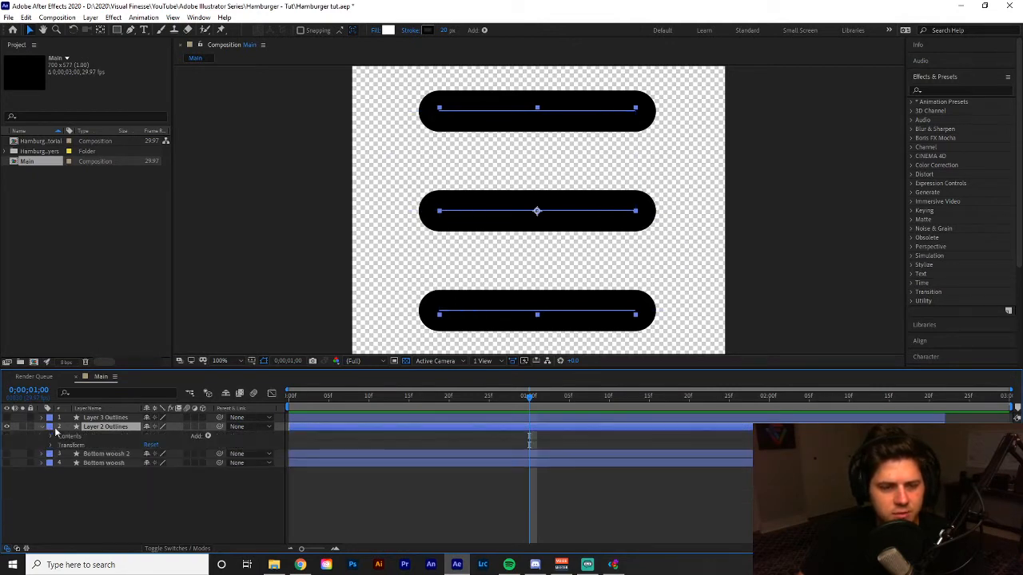
left_click(51, 437)
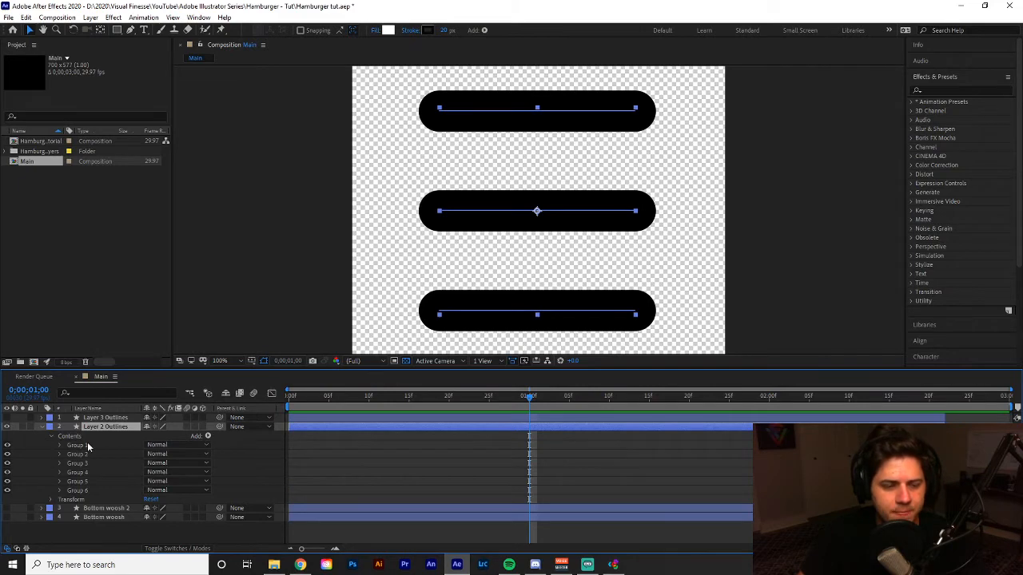
left_click(87, 445)
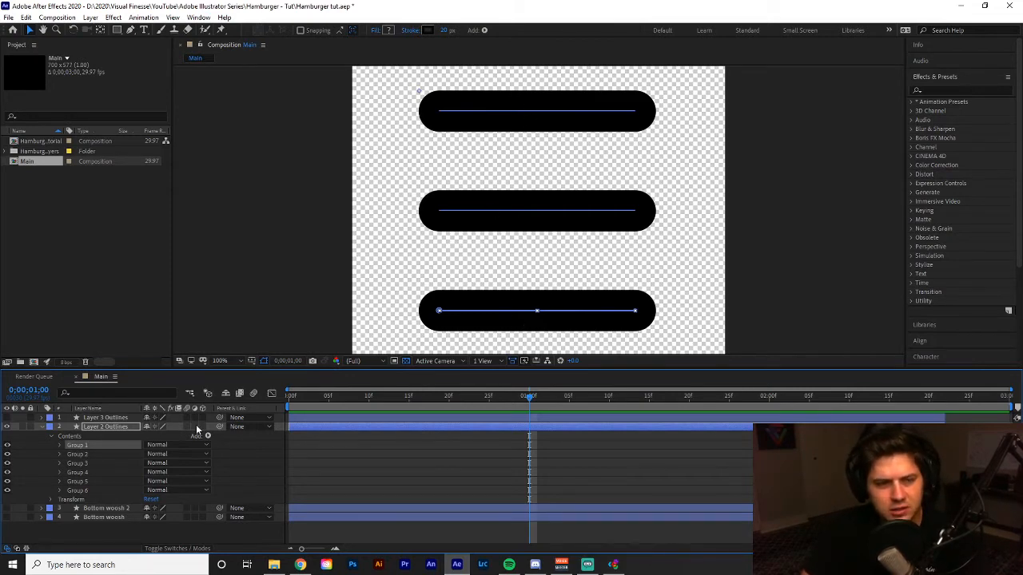
Check the shape groups in Layer 2 Outlines for duplicates by switching the visibility of Group 1 and Group 2 off and on.
left_click(6, 446)
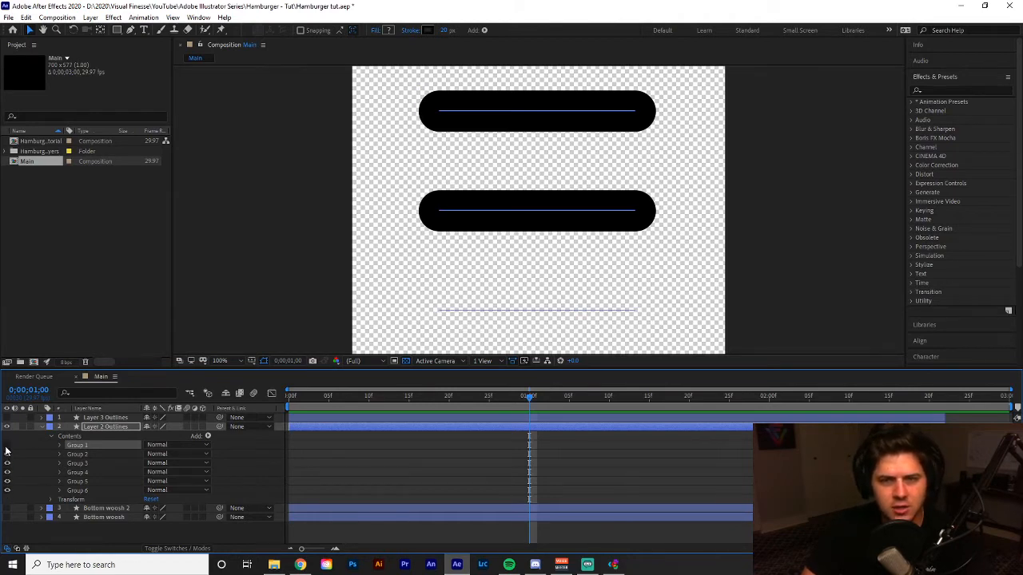
left_click(6, 447)
left_click(7, 447)
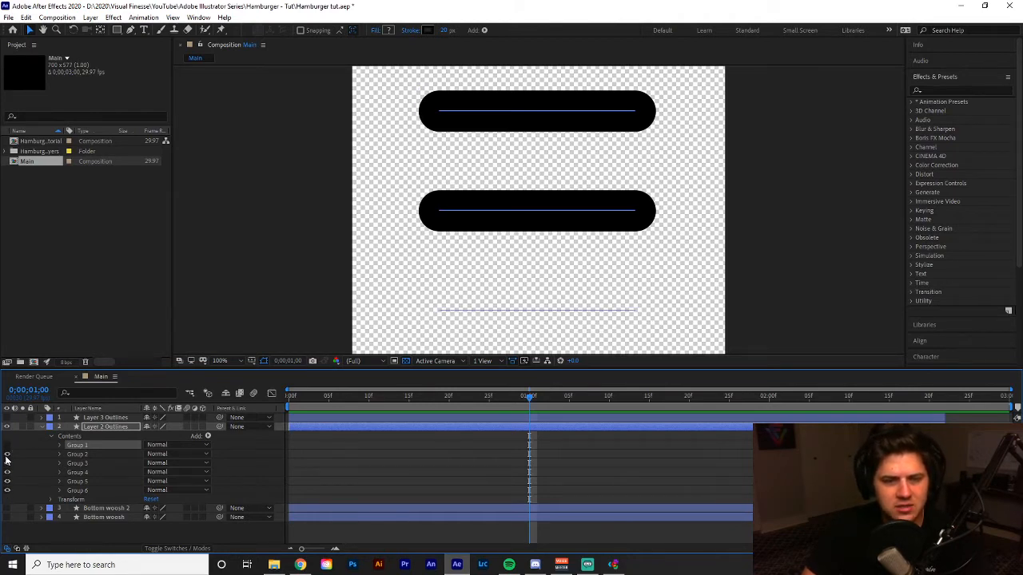
left_click(6, 455)
left_click(7, 454)
left_click(7, 446)
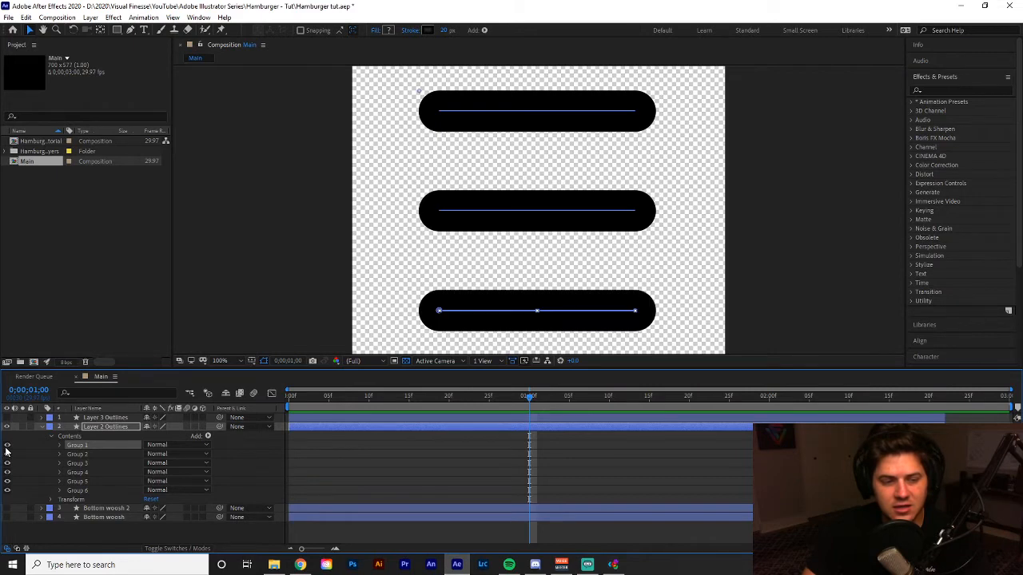
left_click(7, 445)
left_click(6, 454)
left_click(7, 454)
left_click(7, 446)
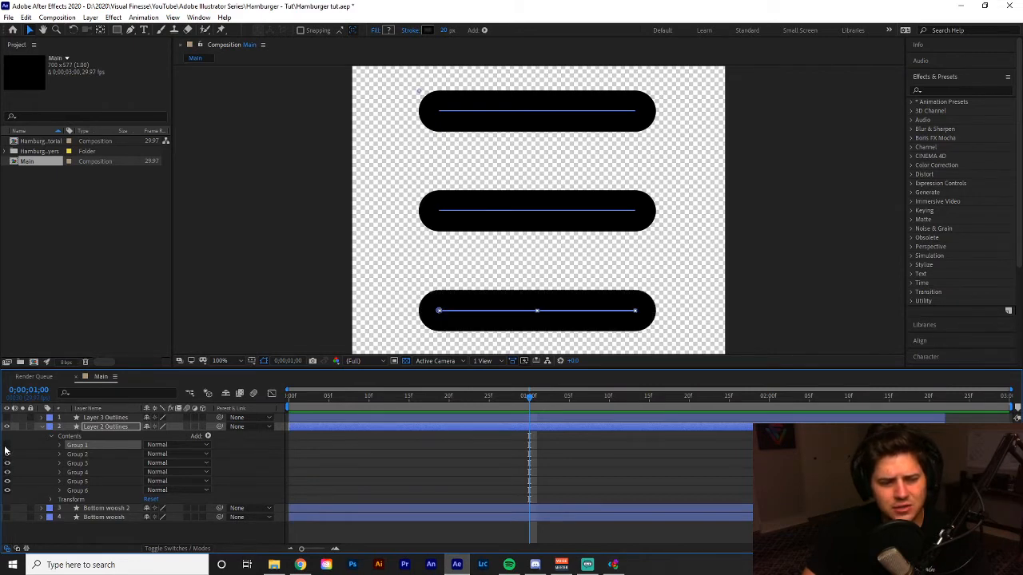
left_click_drag(6, 446, 6, 454)
left_click(6, 446)
left_click(6, 454)
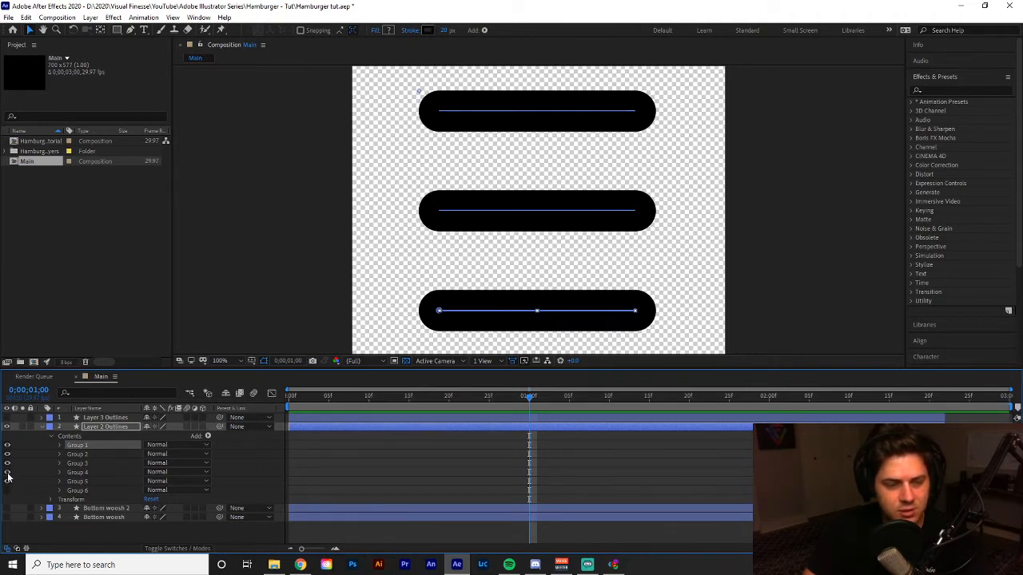
Delete the duplicate Group 2, Group 4 and Group 6 from the contents of Layer 2 Outlines.
left_click(99, 453)
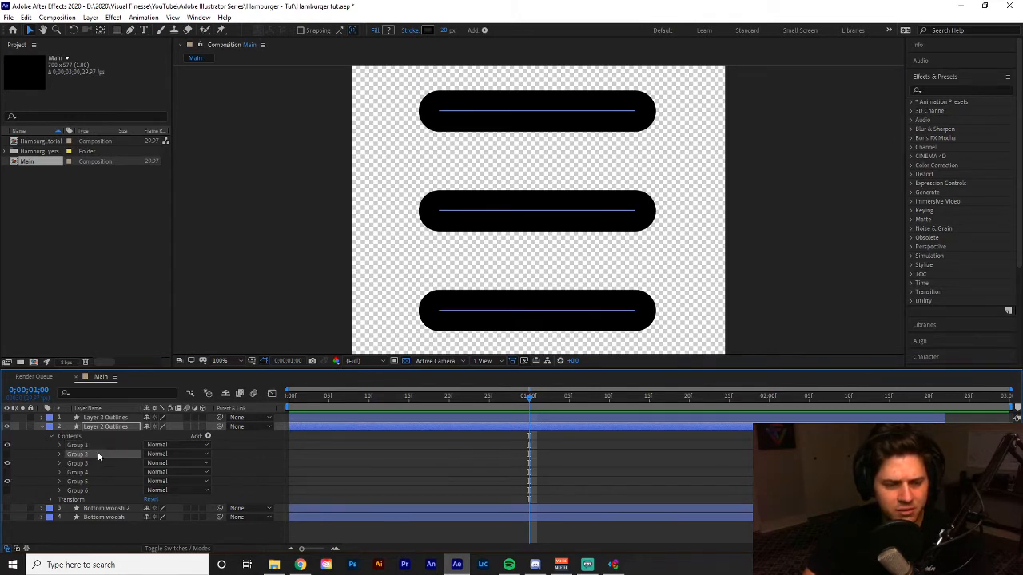
key("Delete")
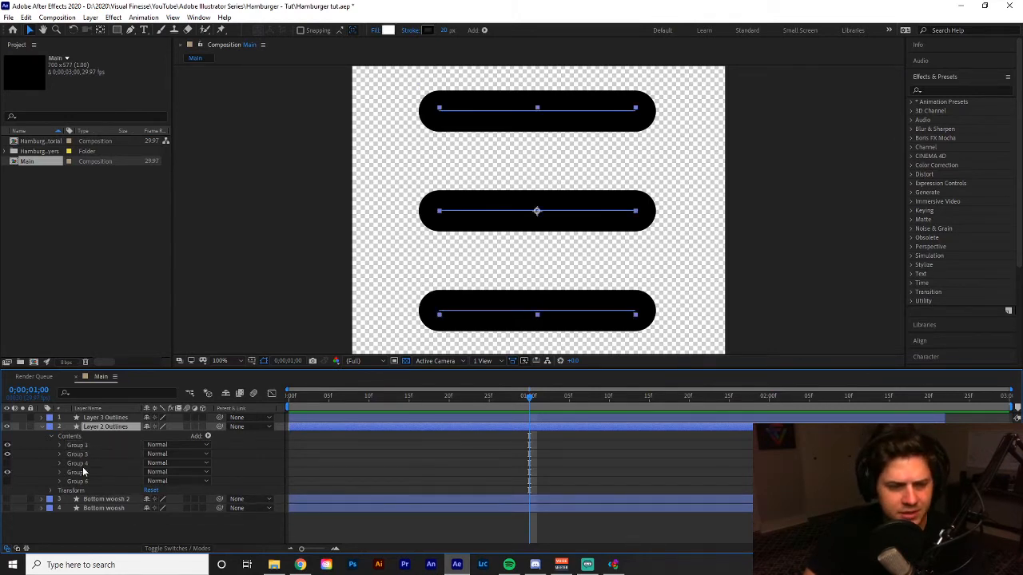
left_click(82, 464)
key("Delete")
left_click(77, 472)
key("Delete")
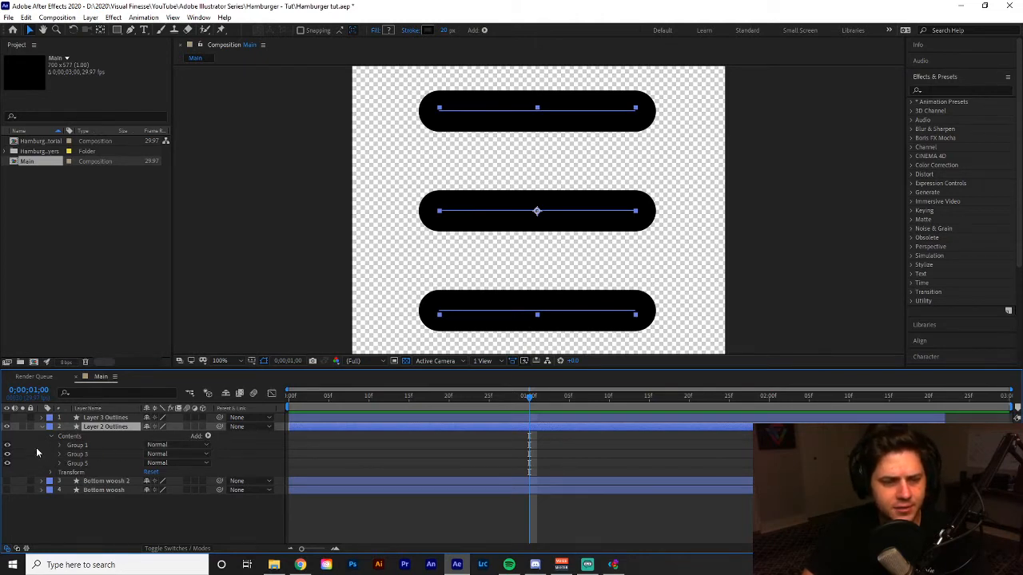
Identify the upper and lower bars in Layer 2 Outlines and delete Group 1 and Group 5, keeping only Group 3.
left_click(8, 453)
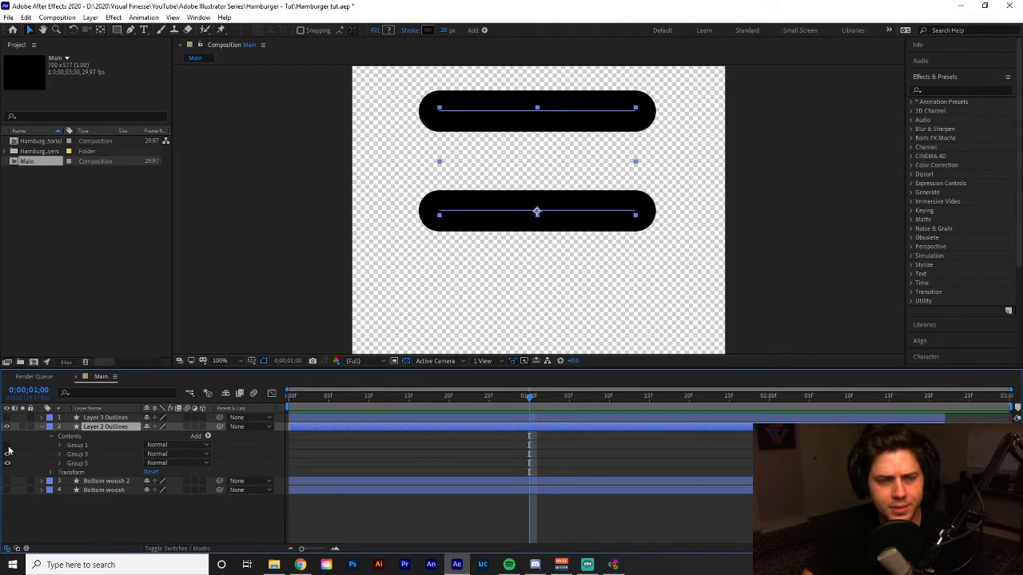
left_click(7, 453)
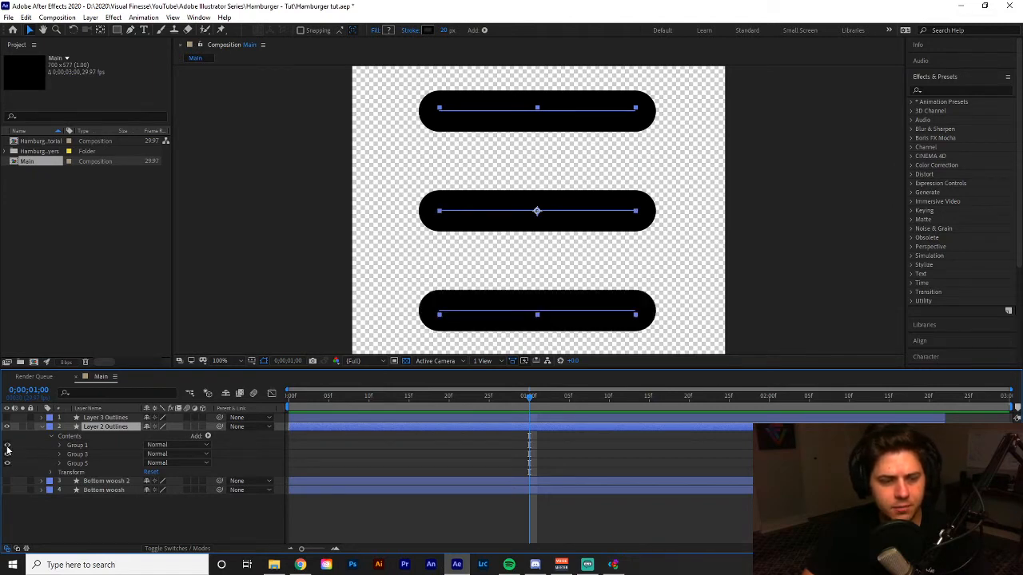
left_click(7, 446)
left_click(7, 463)
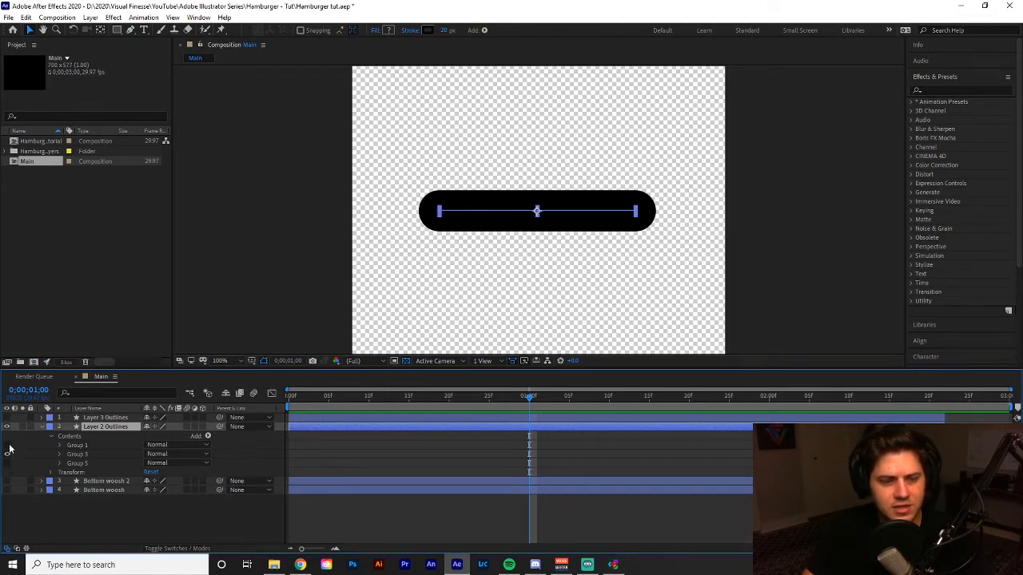
left_click(7, 445)
left_click(7, 464)
left_click(7, 446)
left_click(7, 464)
left_click(84, 464)
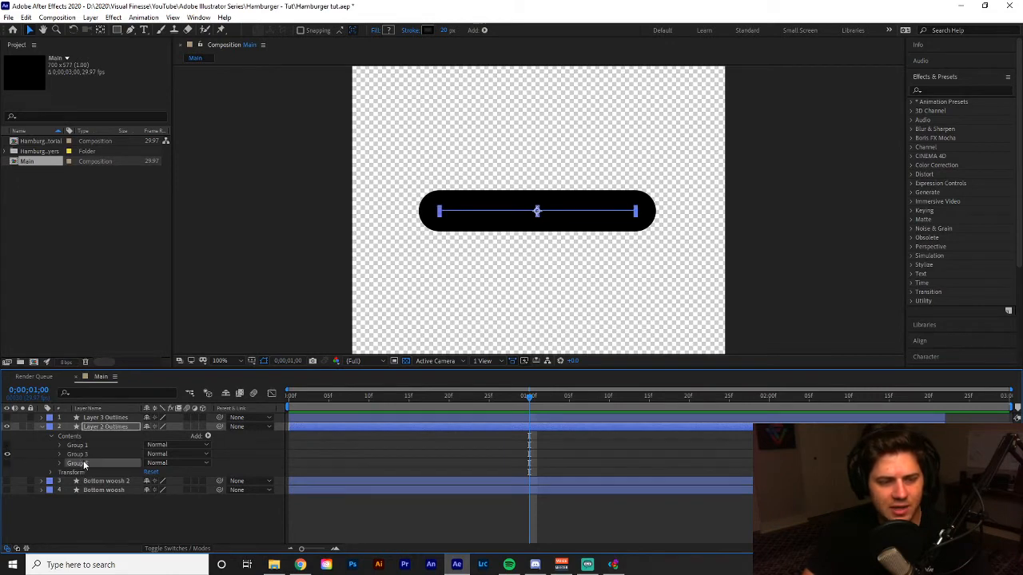
key("Delete")
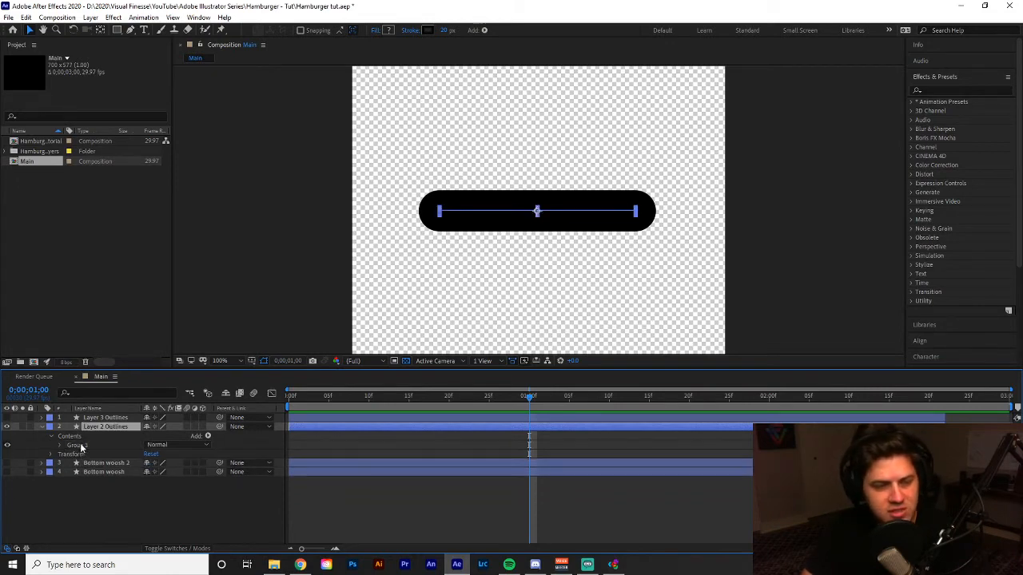
Preview the middle bar from the start, make both Bottom woosh layers visible again, and return to 0;00;00;00.
left_click_drag(340, 397, 179, 406)
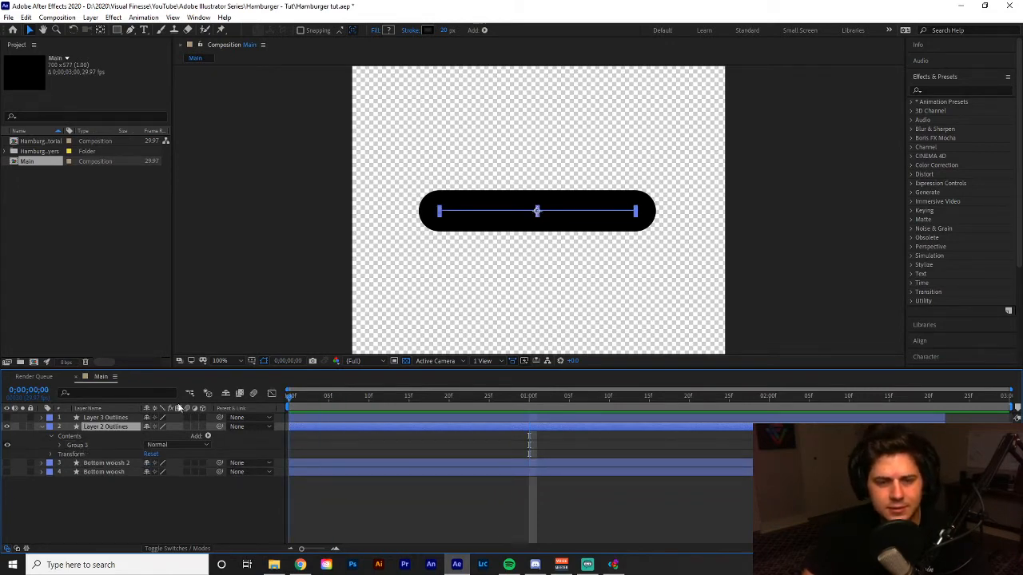
key("space")
key("space")
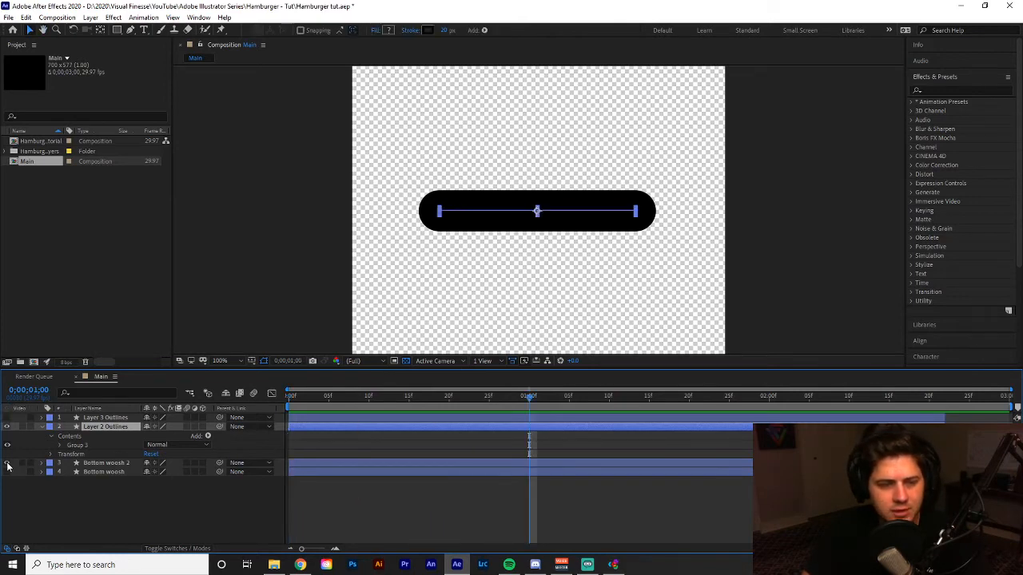
key("Home")
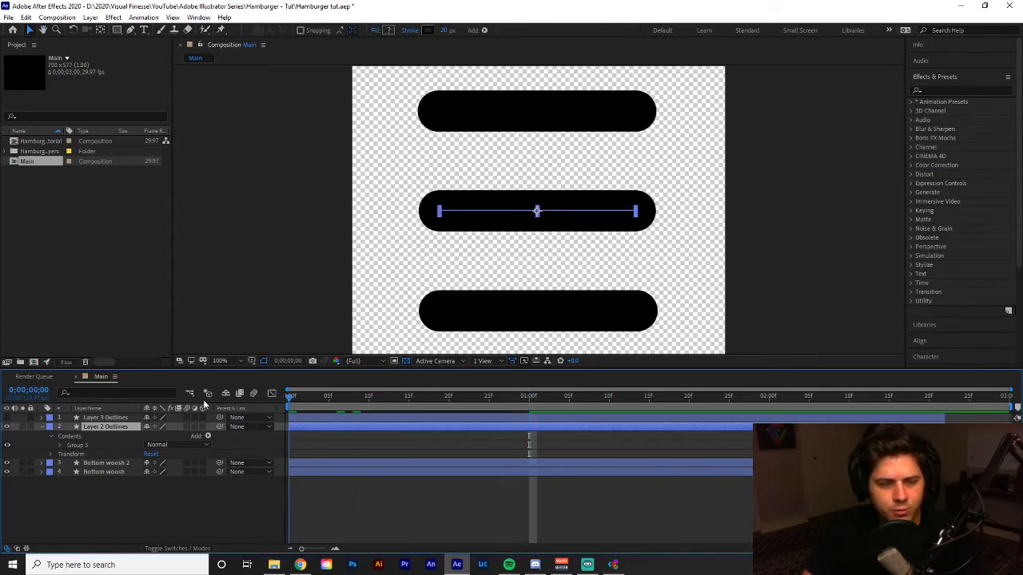
Rename the Bottom woosh 2 layer to Top Woosh and the Bottom woosh layer to Bottom Woosh.
left_click(99, 463)
key("Return")
type("T")
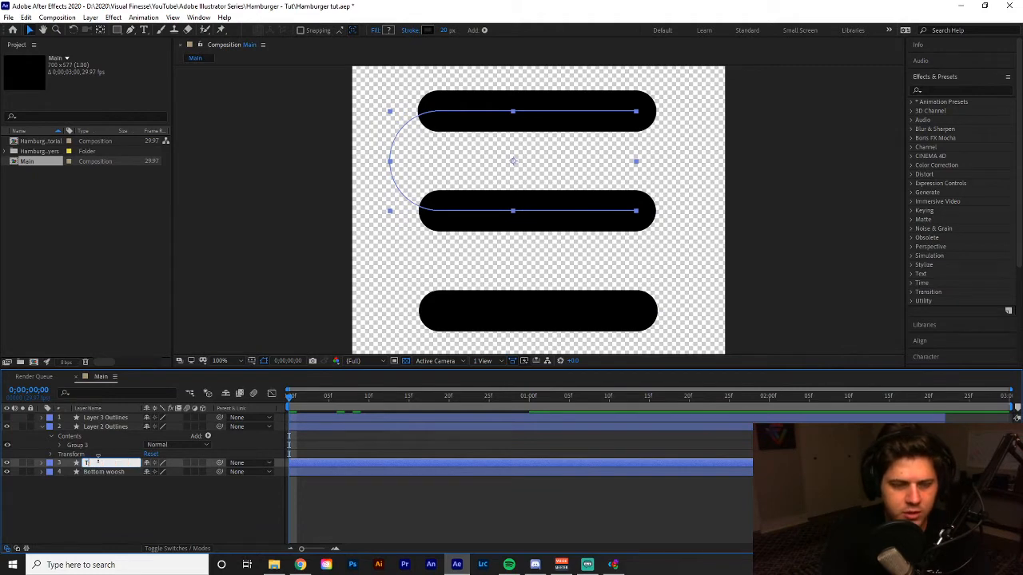
type("op Woosh")
key("Return")
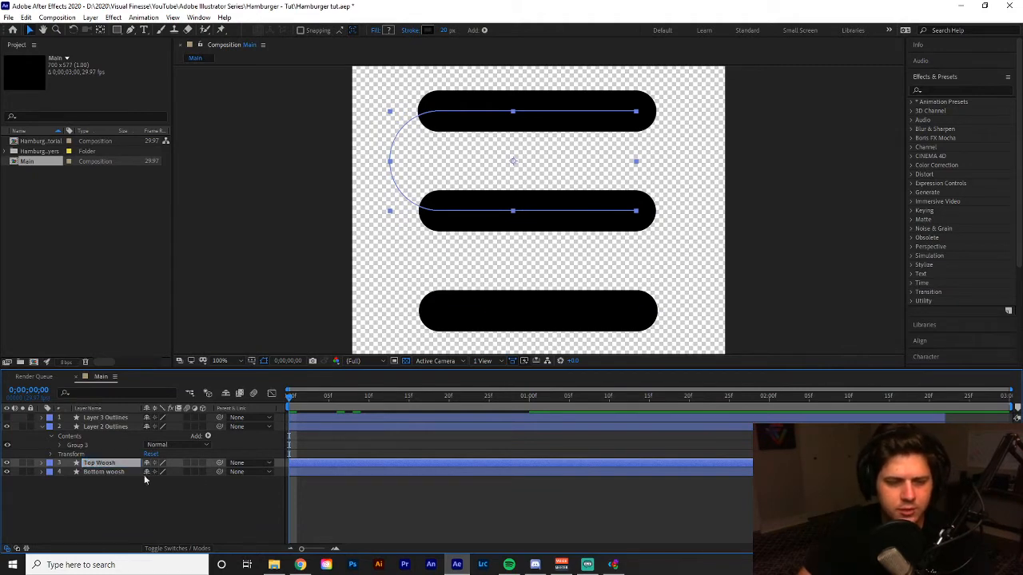
left_click(106, 472)
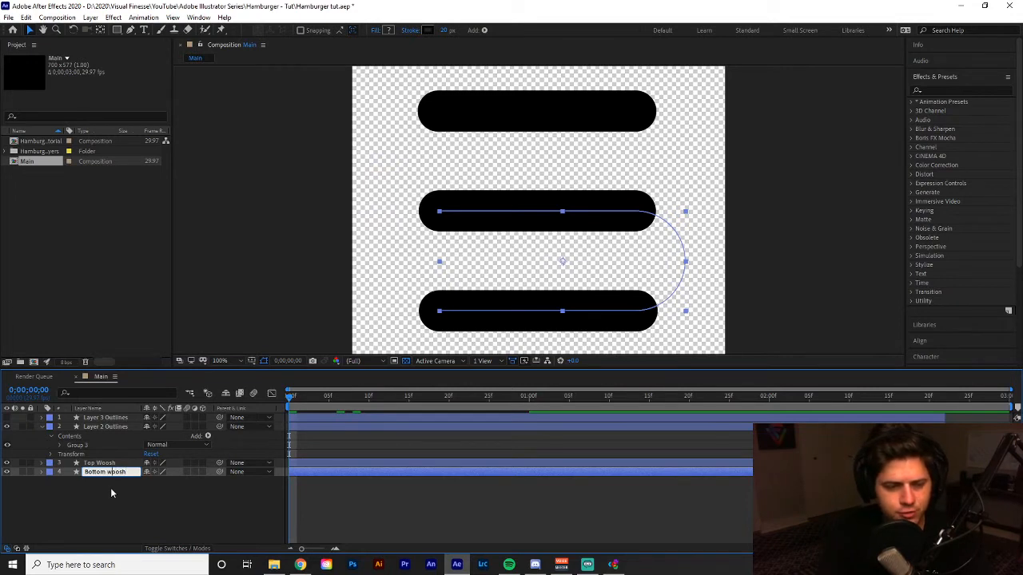
left_click(110, 493)
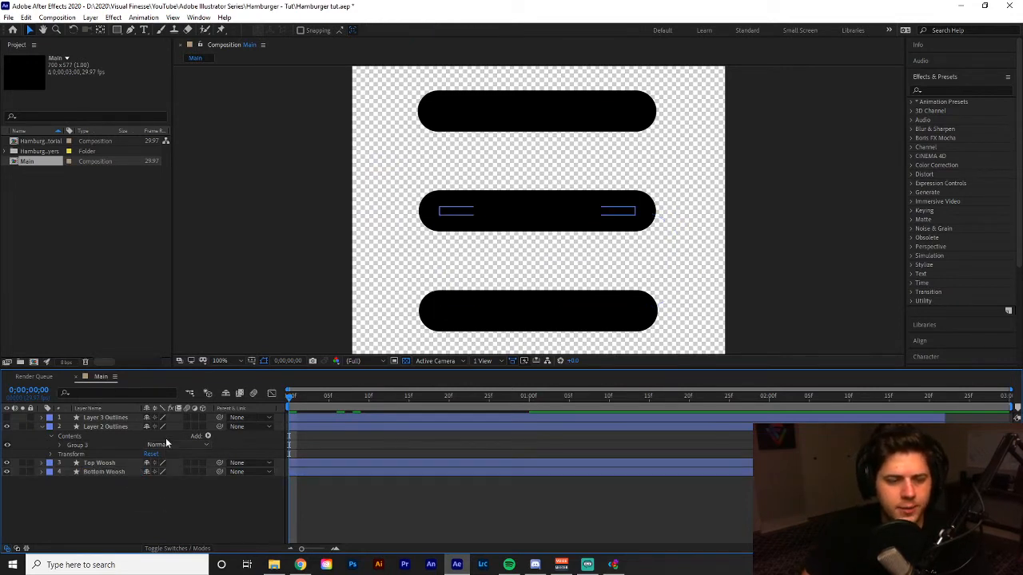
Preview the bar animation in the Main composition and set the current time to 0;00;01;00.
key("space")
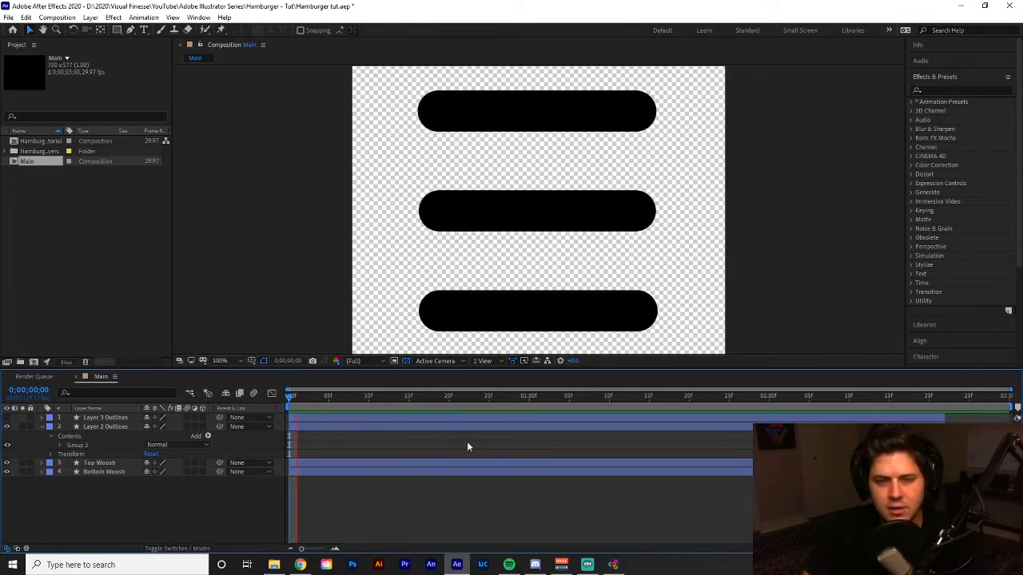
key("space")
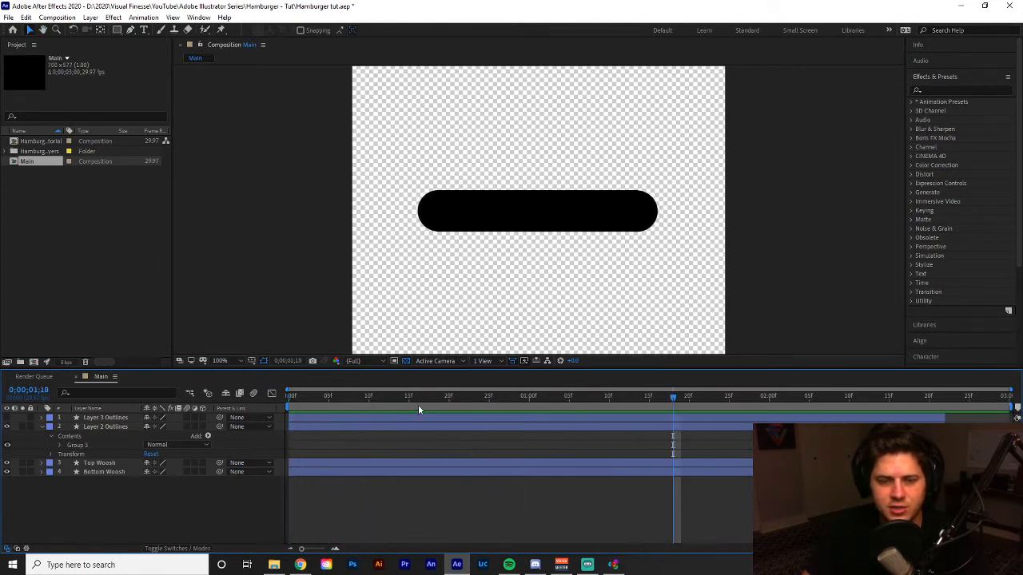
key("space")
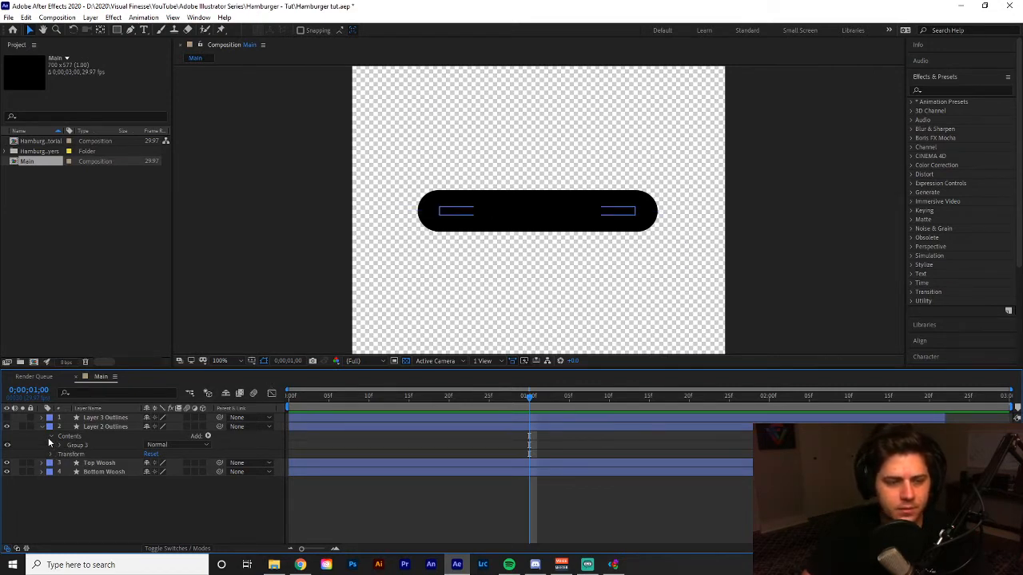
Rename the Layer 2 Outlines layer to Middle Line and collapse its properties.
left_click(97, 428)
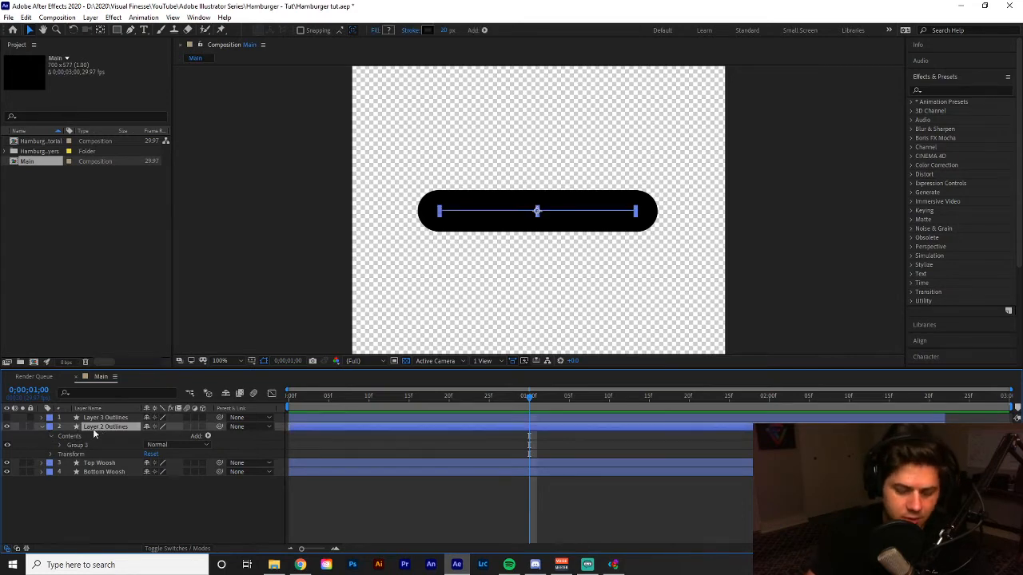
key("Return")
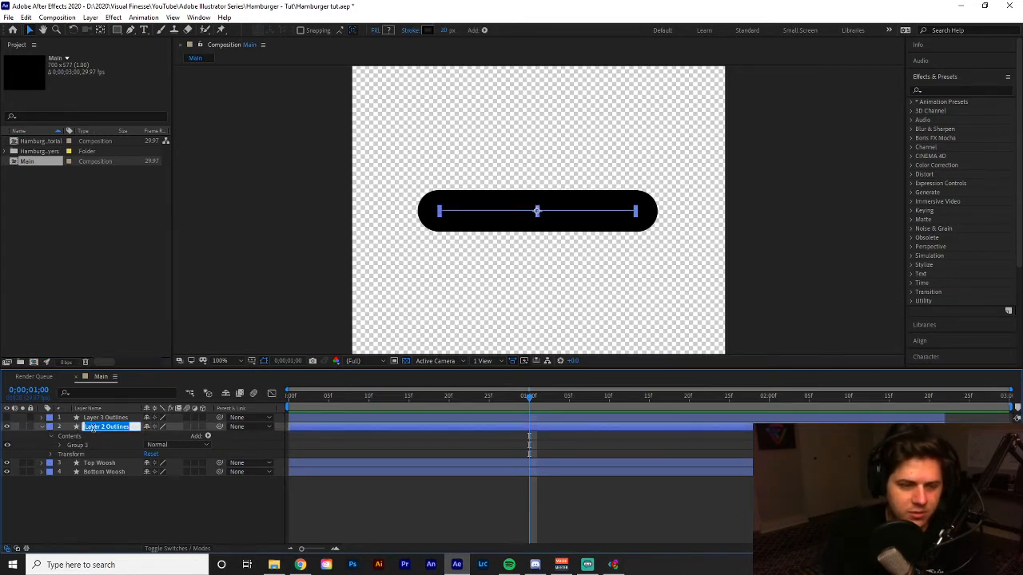
type("Middle Line")
key("Return")
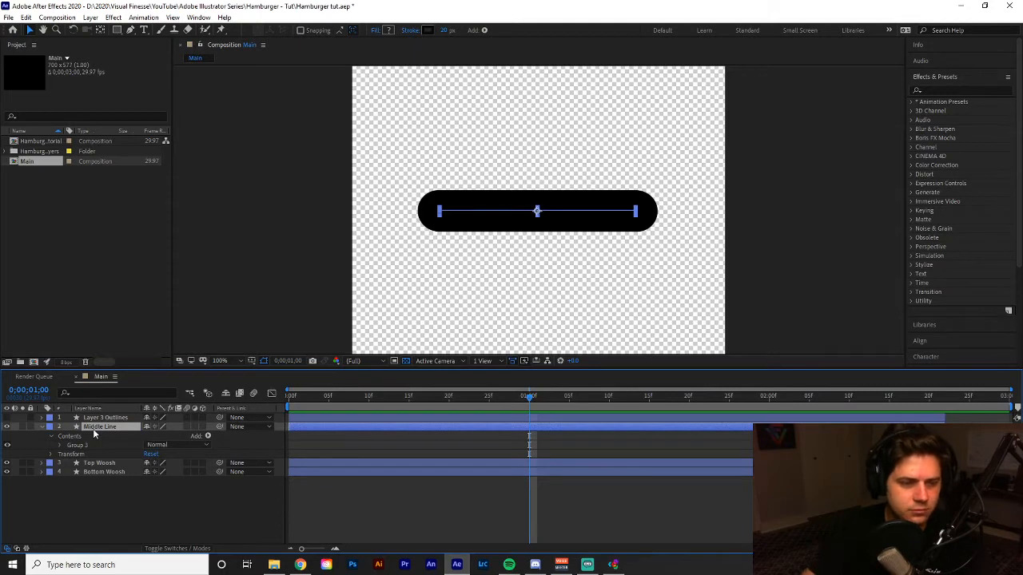
left_click(43, 427)
Make the Layer 3 Outlines layer visible and trim its start to 0;00;01;00.
left_click(92, 418)
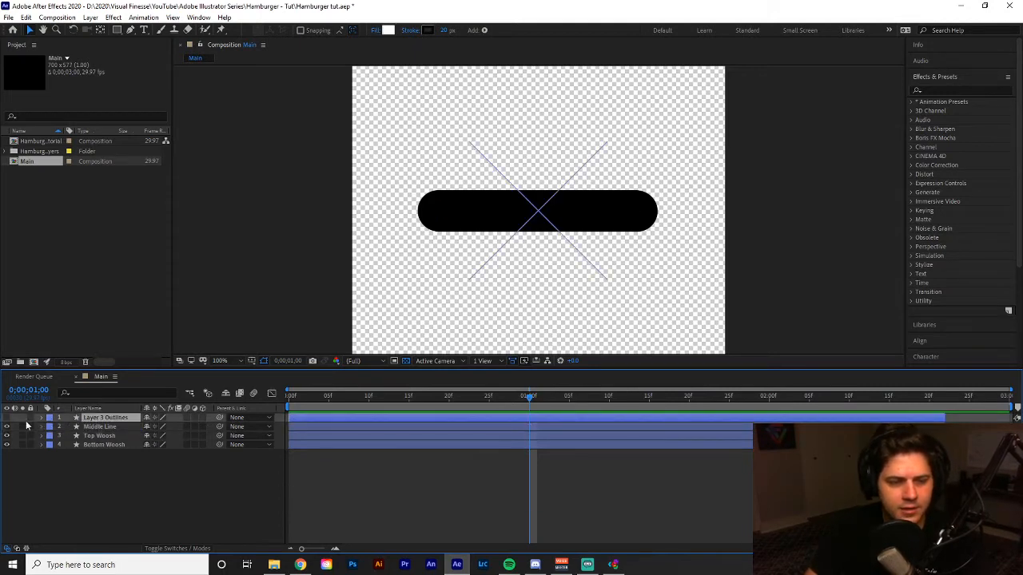
left_click(8, 418)
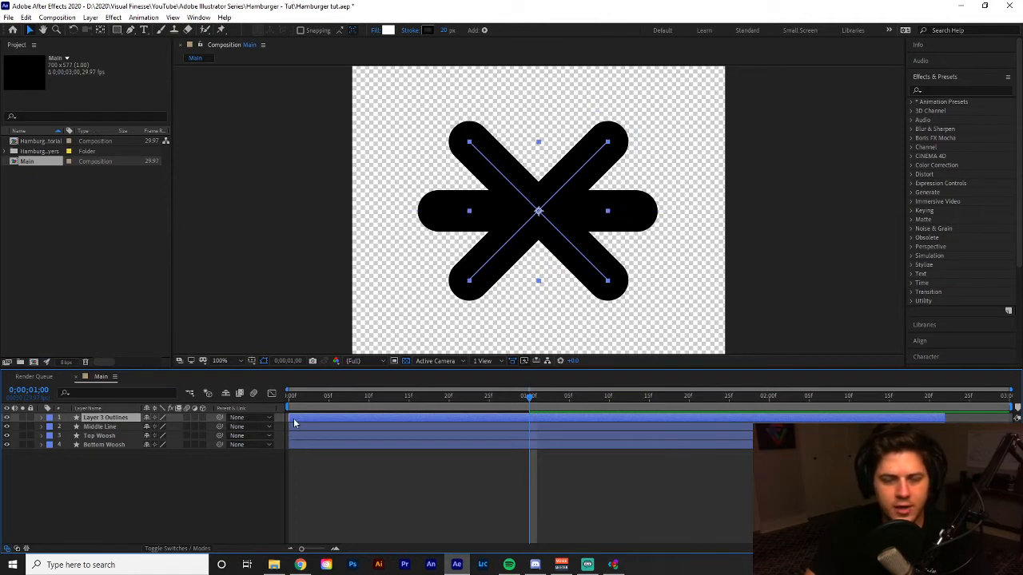
left_click_drag(289, 417, 530, 436)
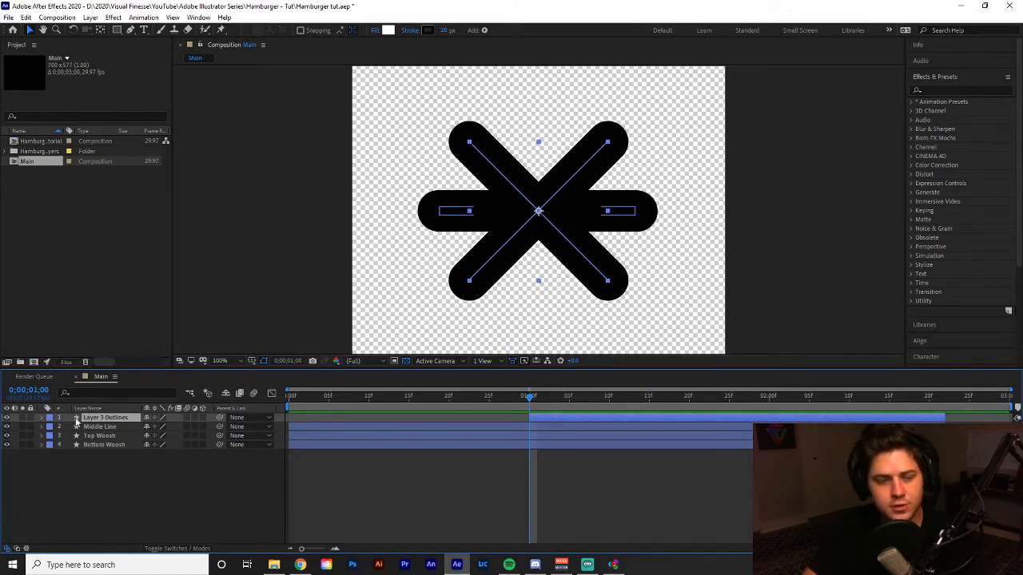
Preview the Main composition from its start and set the current time to 0;00;02;00.
left_click(456, 397)
key("Home")
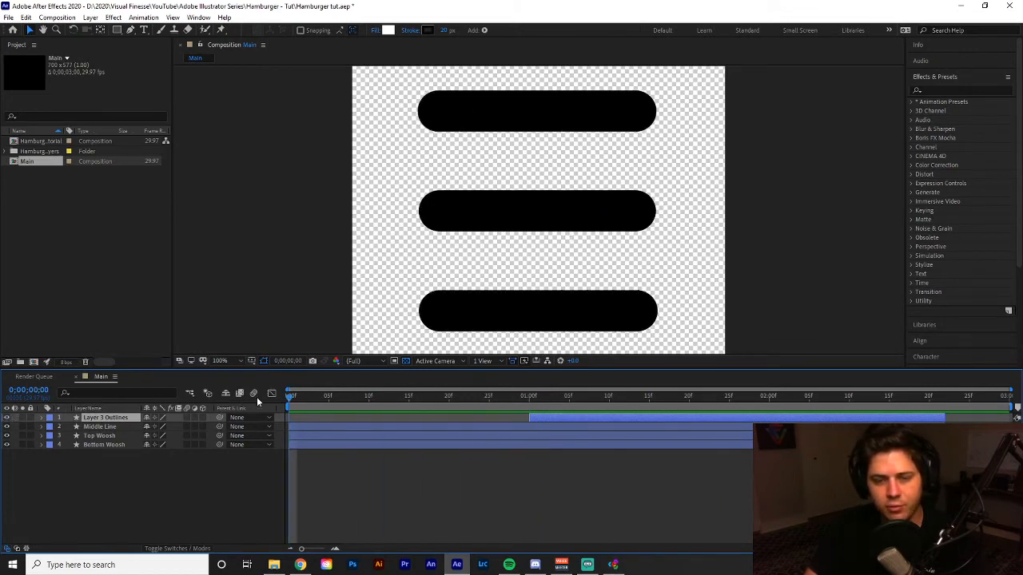
key("space")
key("space")
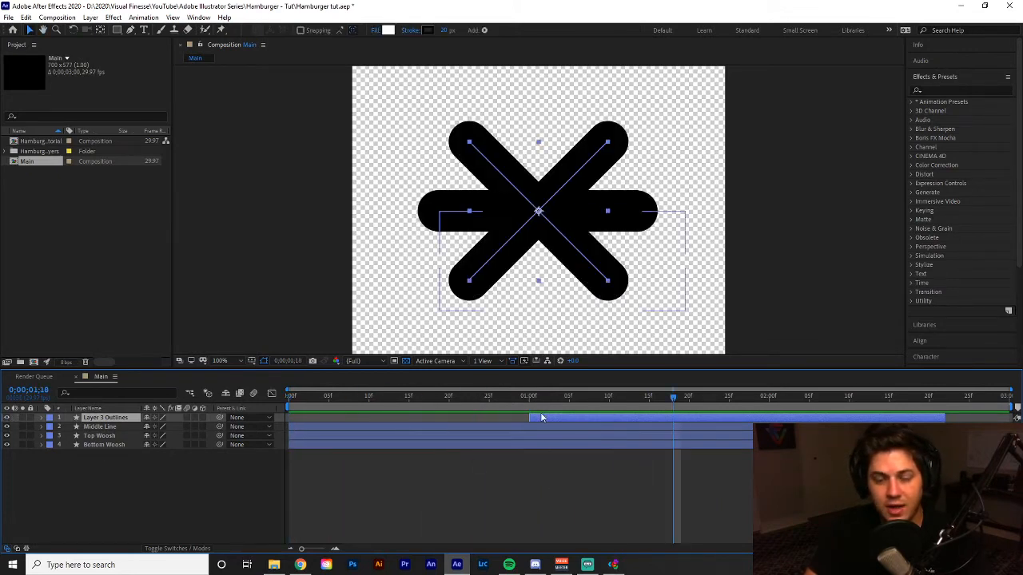
left_click_drag(538, 397, 772, 393)
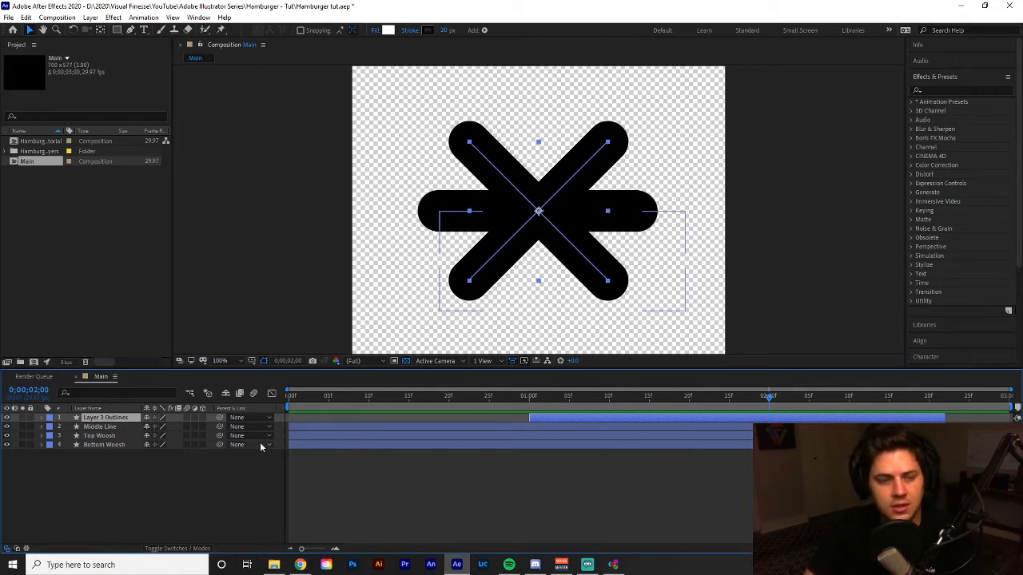
Expand the contents of the Layer 3 Outlines layer down to Group 2 and hide Group 1.
left_click(43, 418)
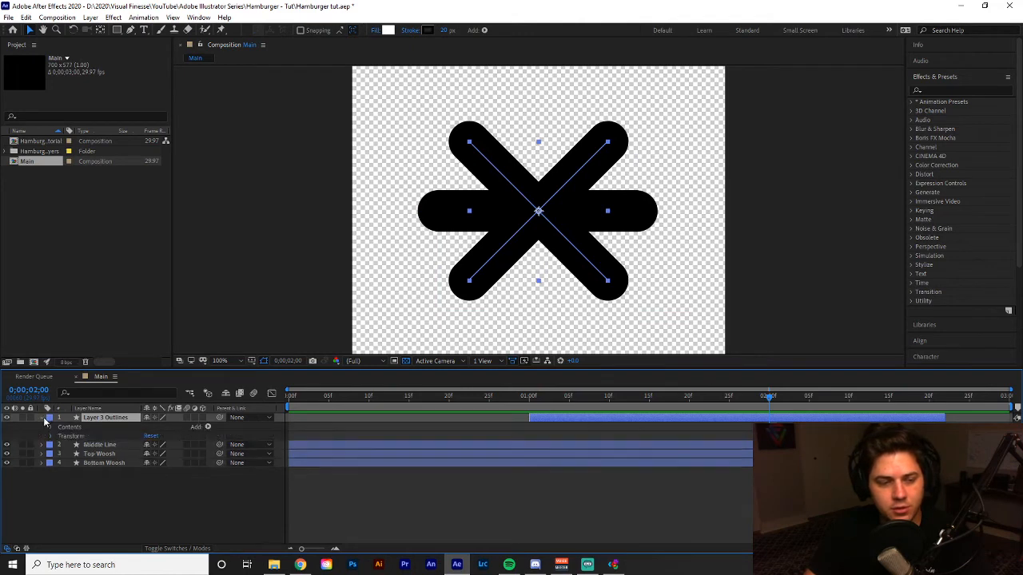
left_click(51, 429)
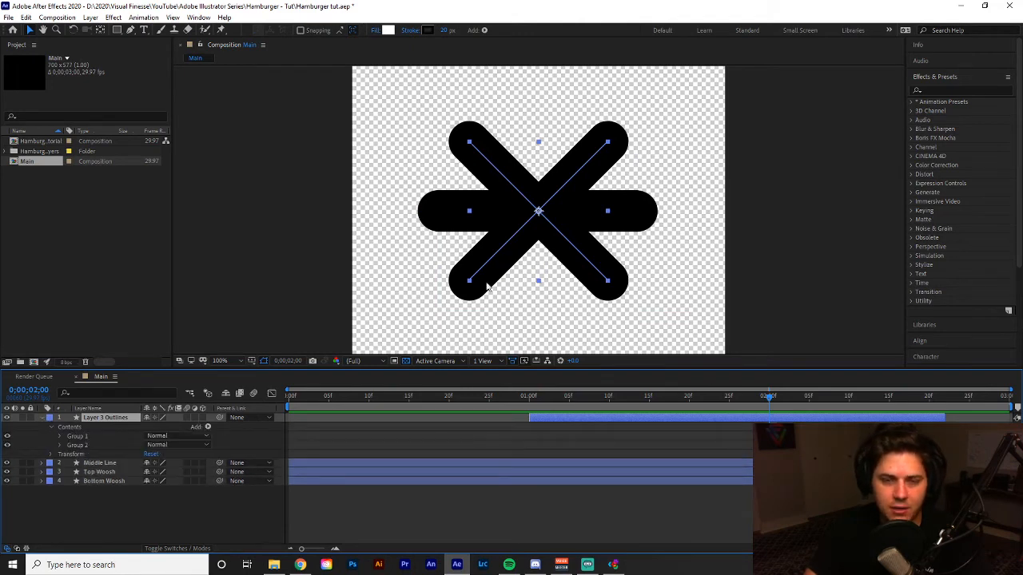
left_click(60, 446)
left_click(58, 442)
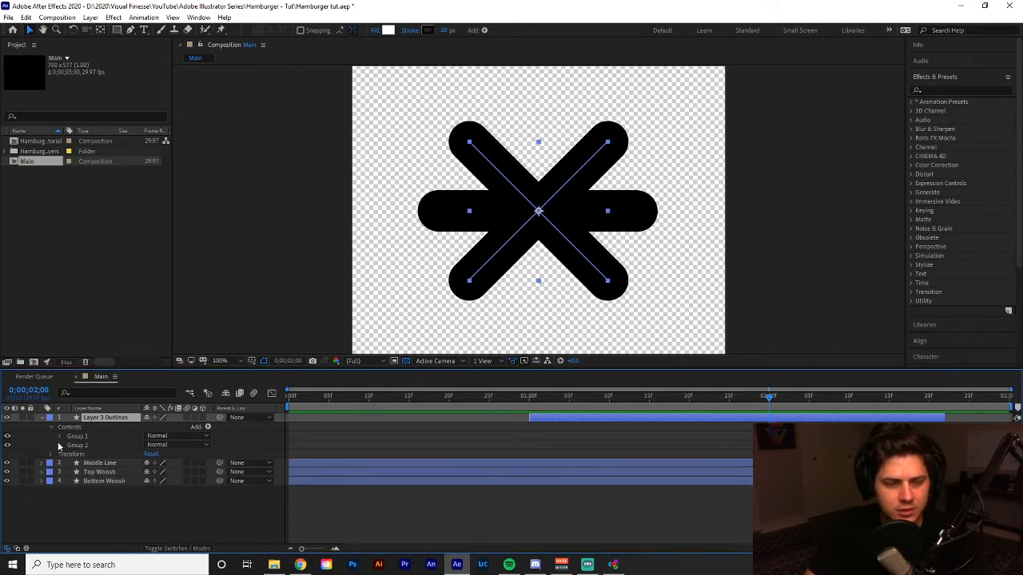
left_click(58, 440)
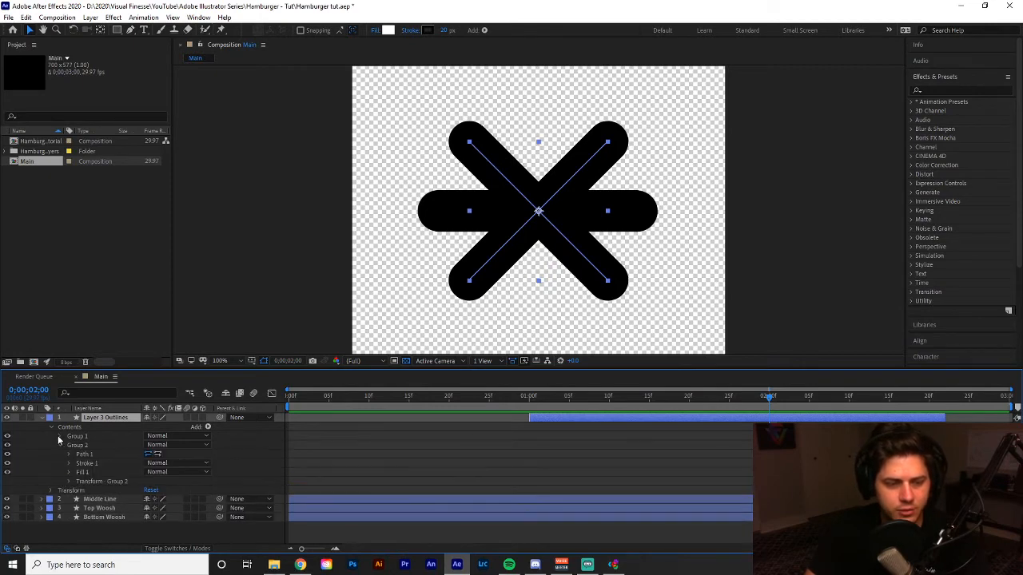
left_click(7, 436)
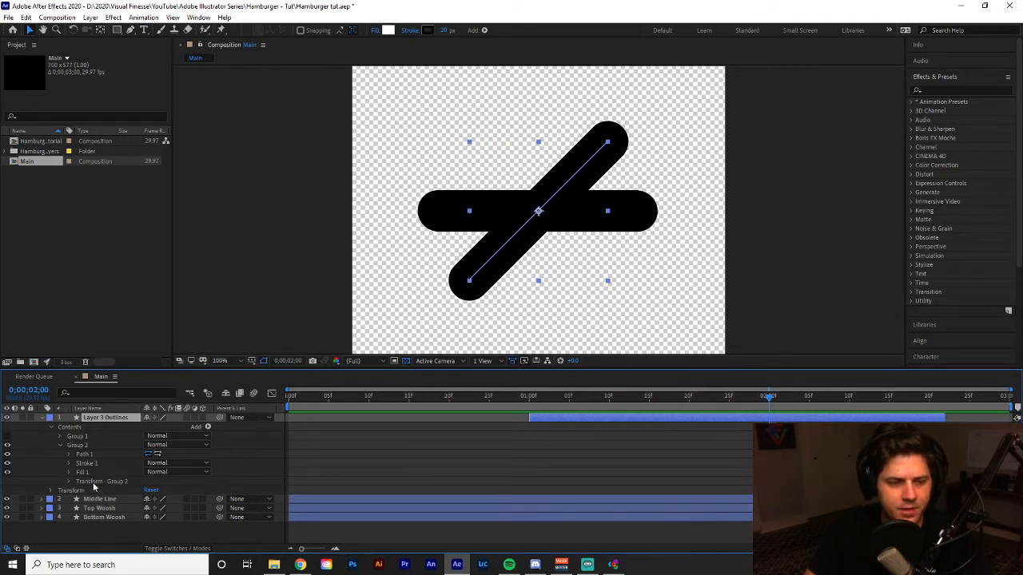
Examine the transform properties of Group 2 in the Layer 3 Outlines layer, collapse them and select Group 2.
left_click(68, 482)
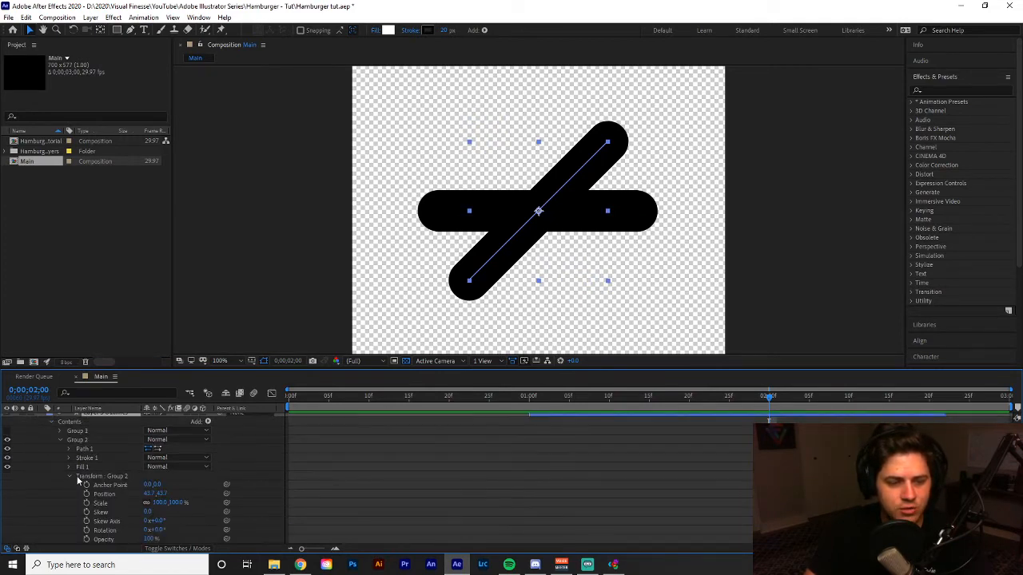
left_click(69, 477)
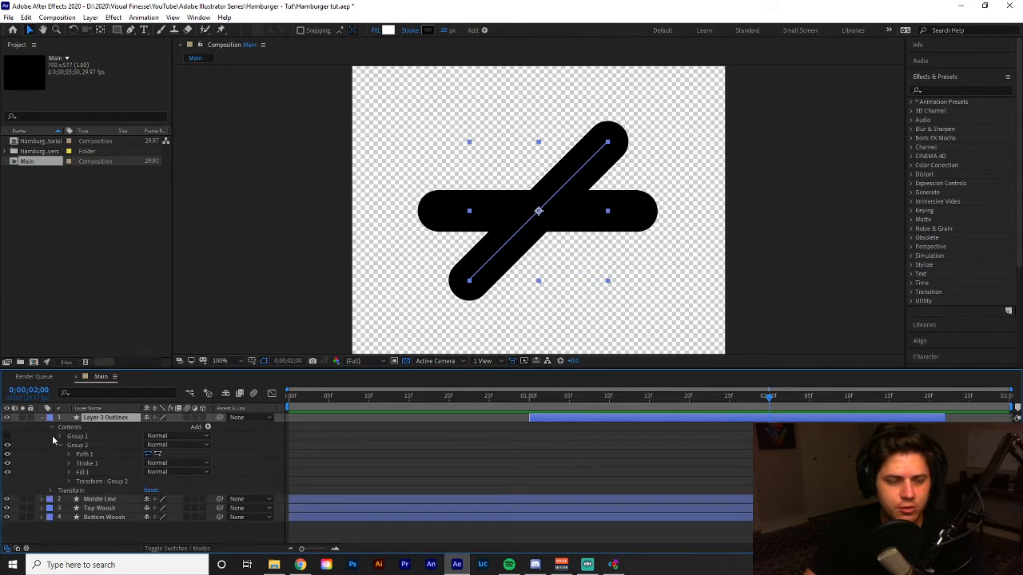
left_click(60, 446)
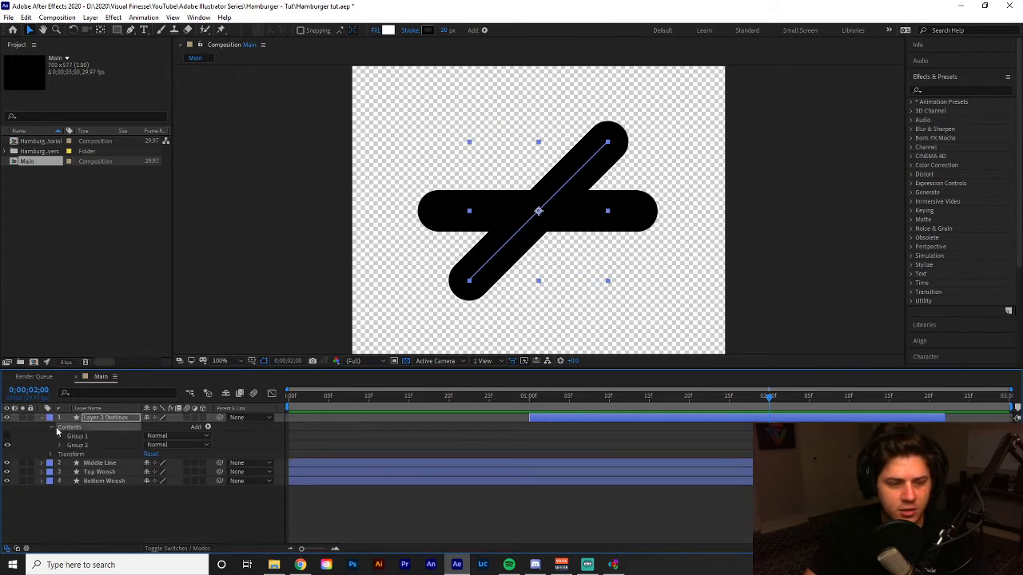
left_click(51, 426)
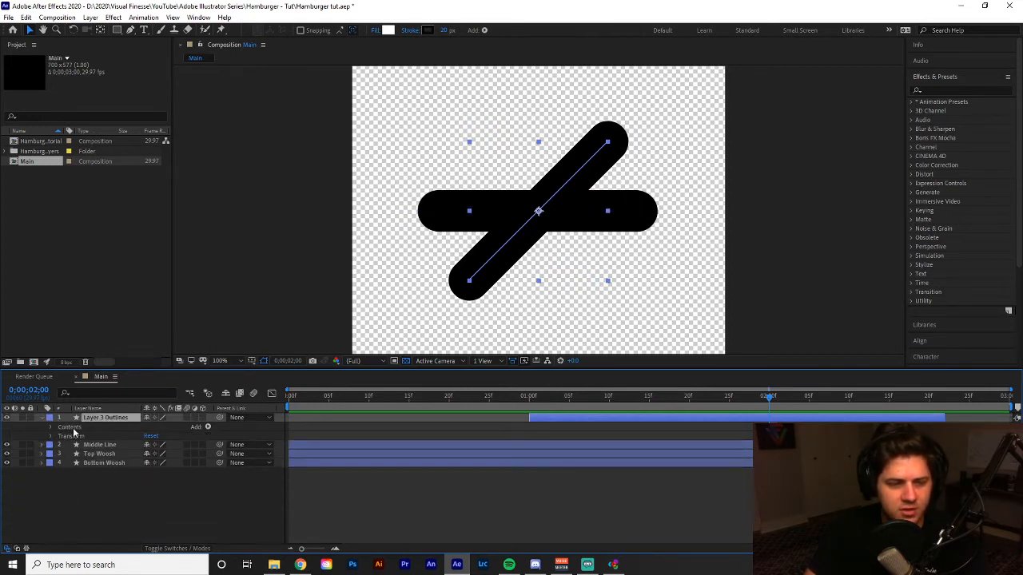
left_click(72, 436)
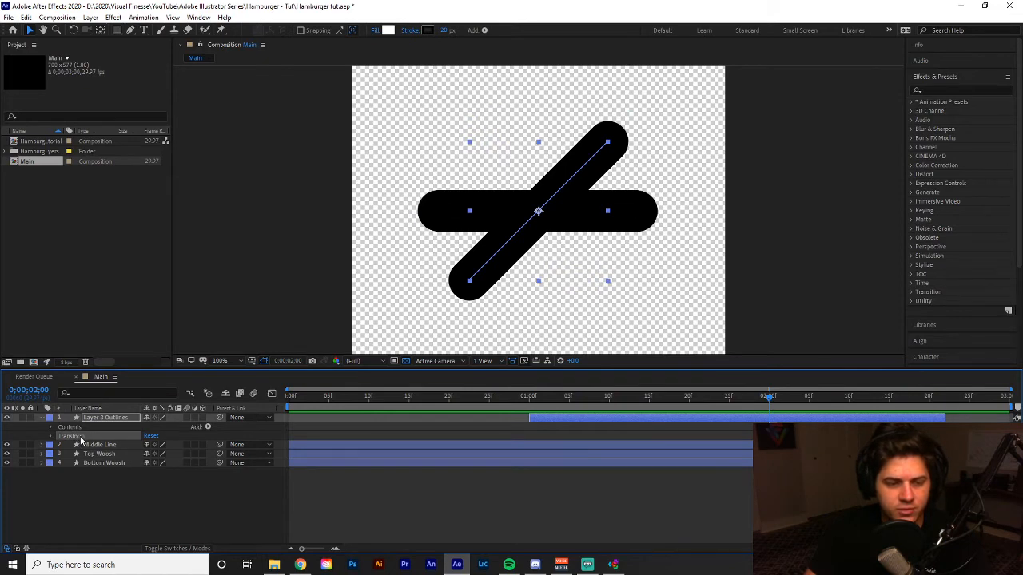
left_click(78, 426)
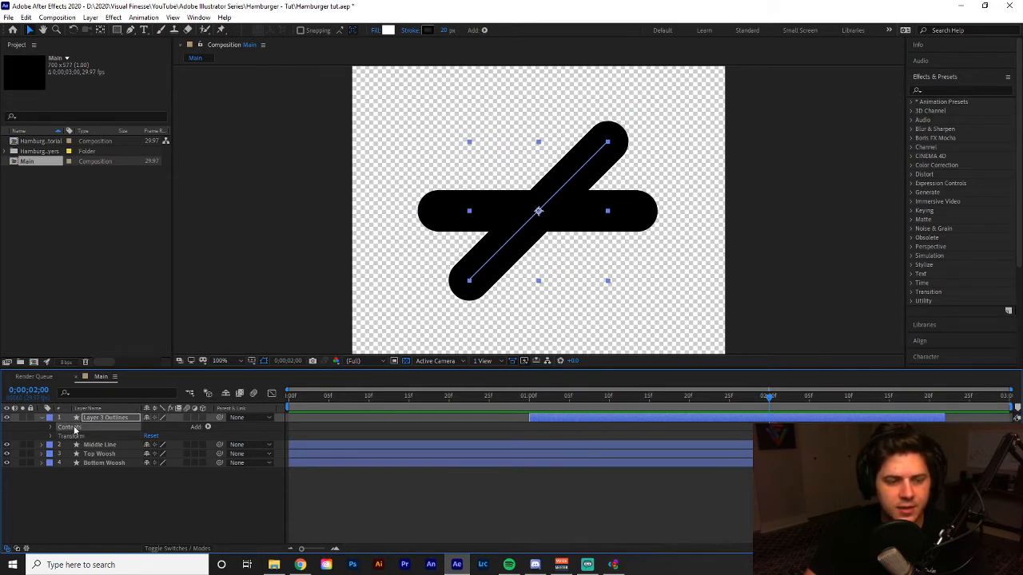
left_click(51, 427)
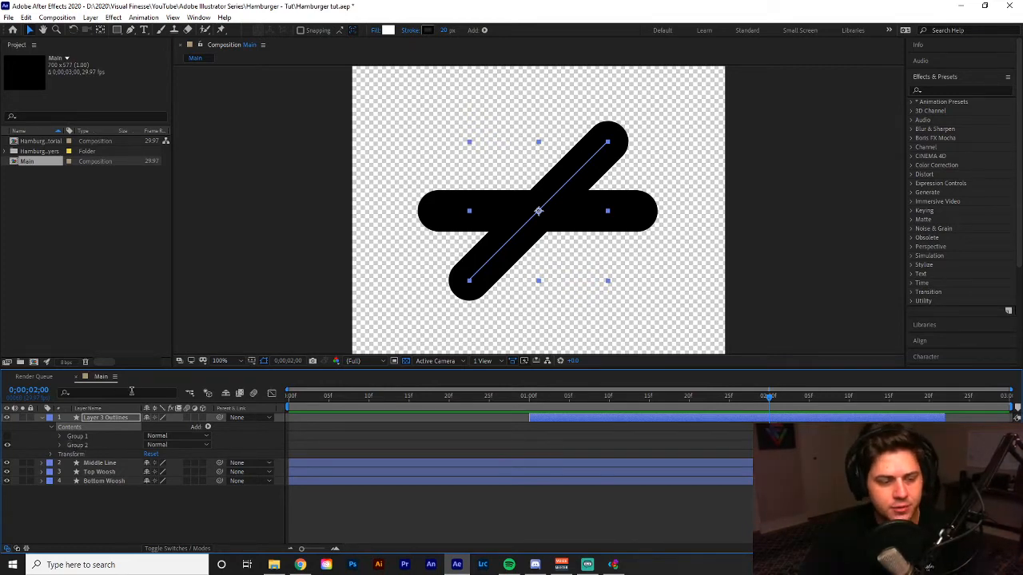
left_click(78, 446)
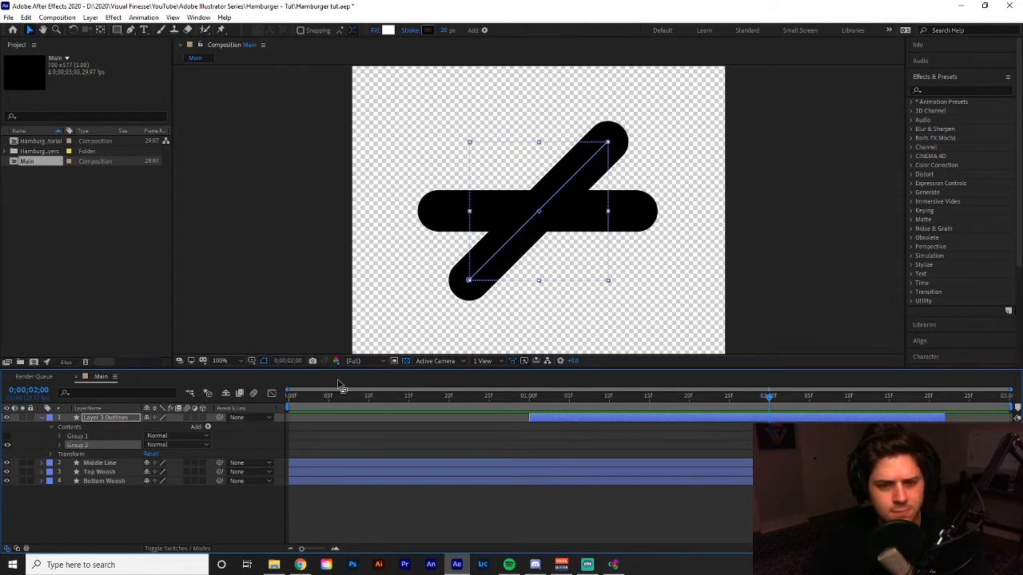
Add Rotation keyframes to Group 2's own transform at 0;00;01;00 and 0;00;02;00.
left_click_drag(617, 397, 522, 397)
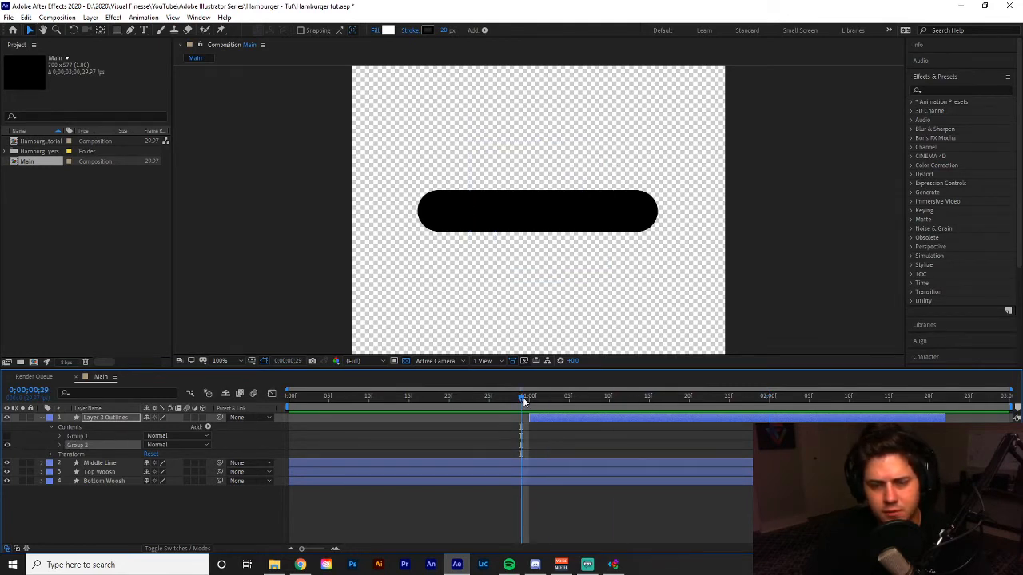
key("space")
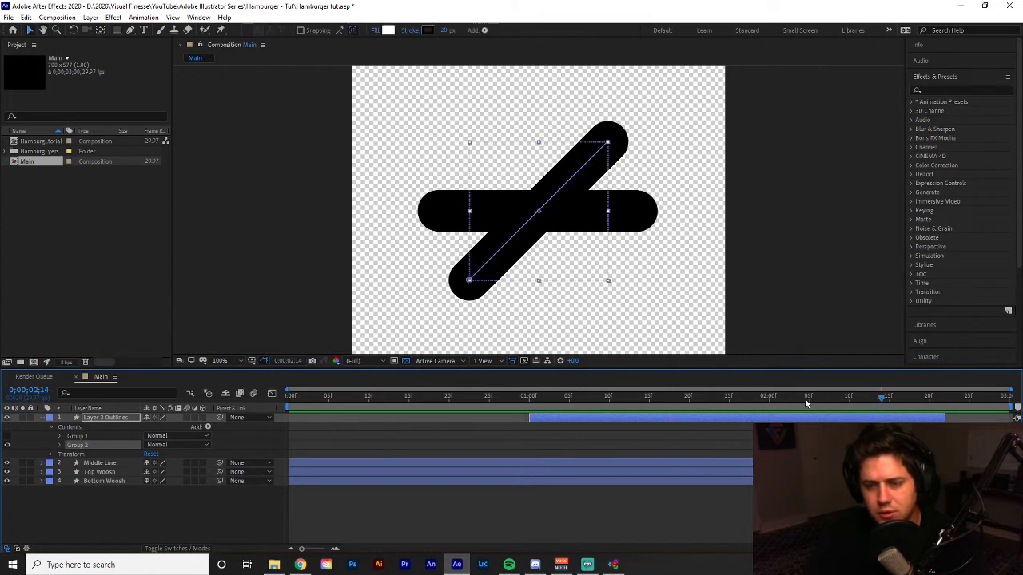
left_click_drag(804, 398, 530, 408)
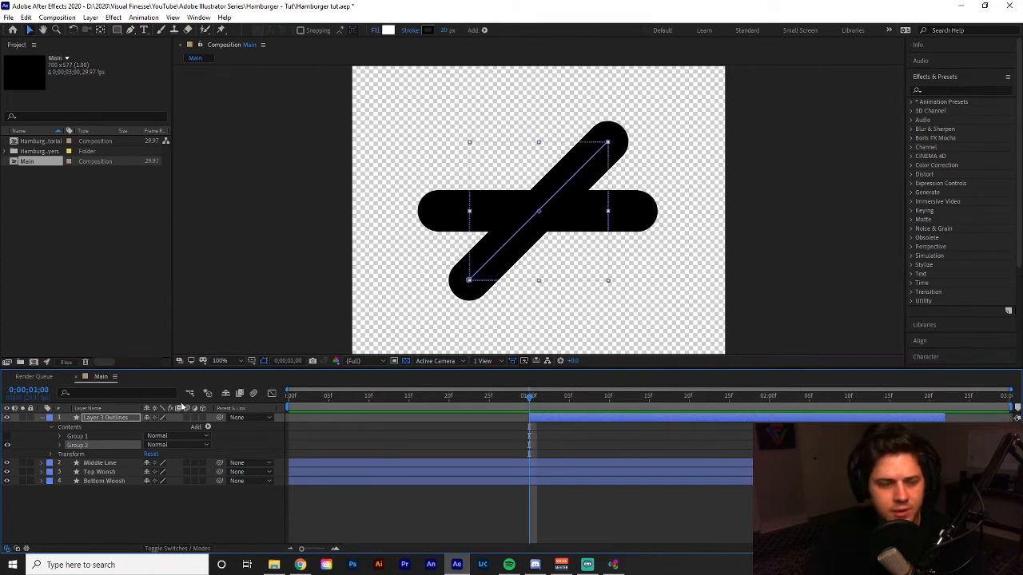
left_click(59, 445)
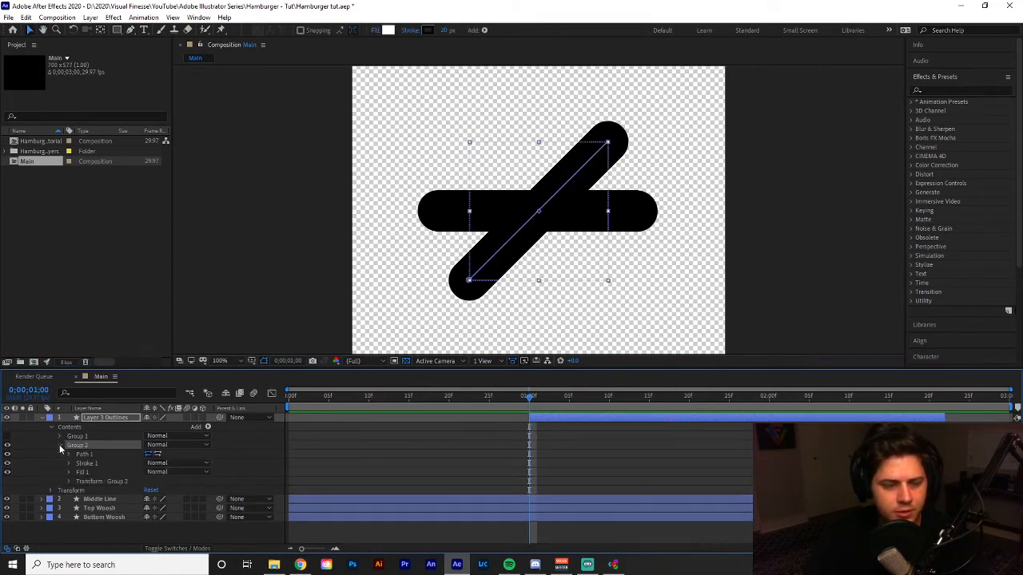
left_click(100, 482)
left_click(68, 481)
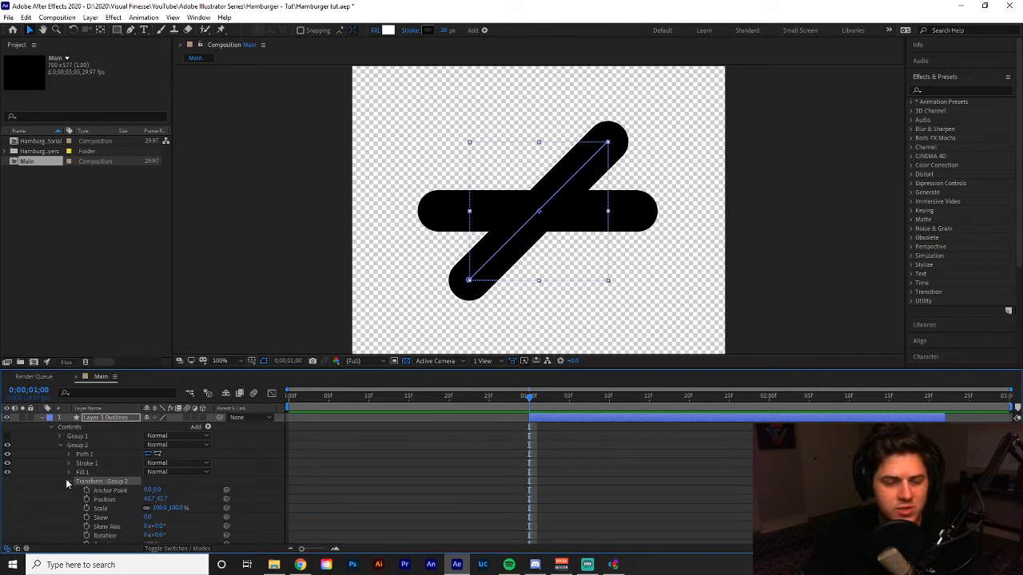
scroll(88, 483, "down", 2)
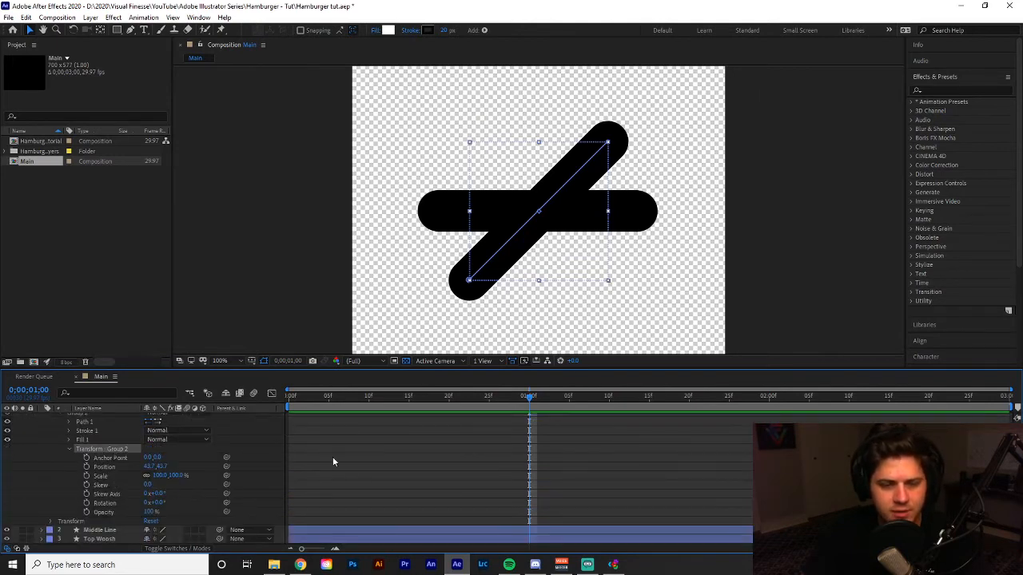
scroll(557, 474, "down", 1)
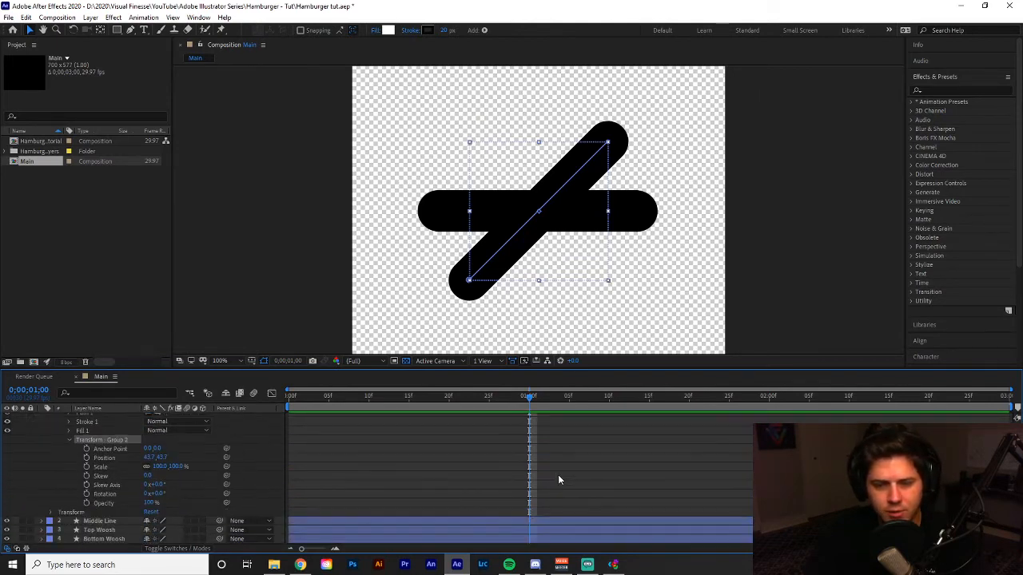
left_click(86, 494)
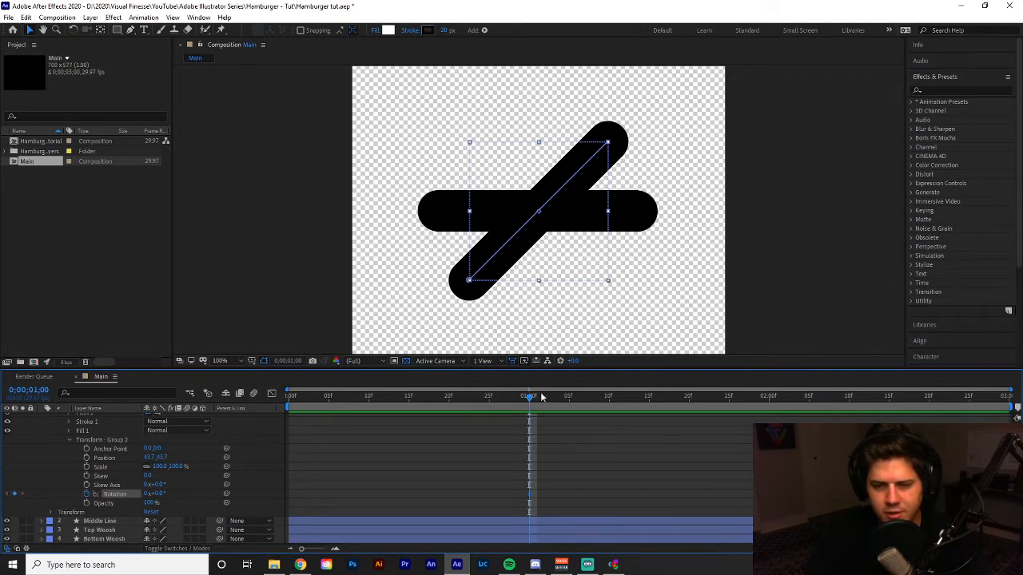
left_click(768, 396)
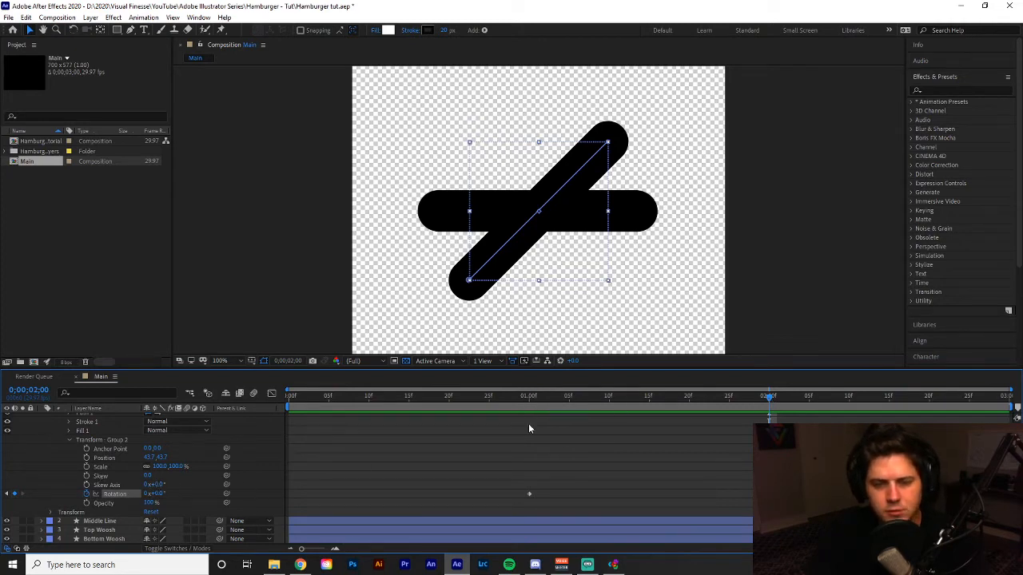
Preview the animation from 0;00;00;27 through the Rotation keyframes.
left_click_drag(510, 398, 505, 422)
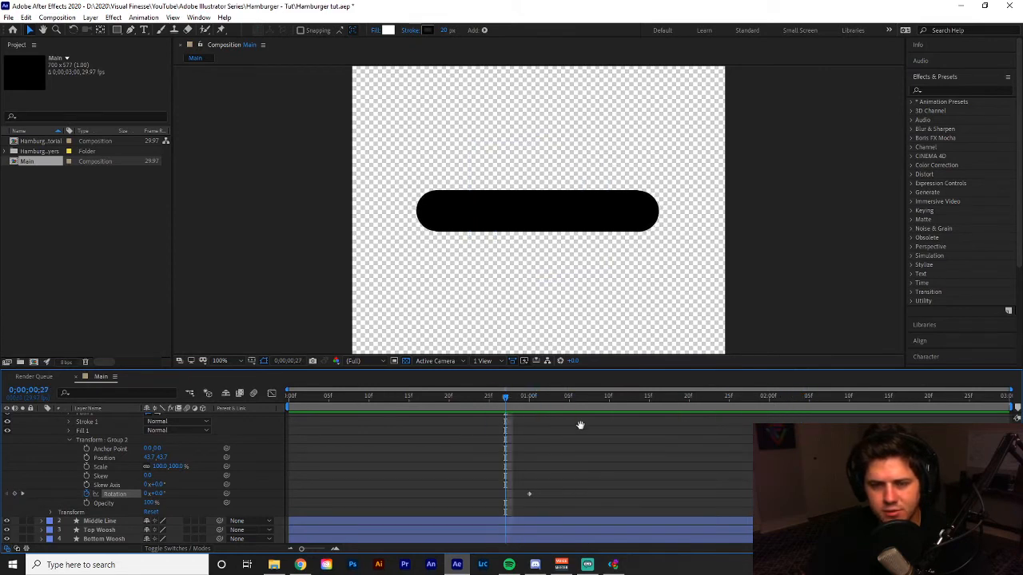
key("space")
key("space")
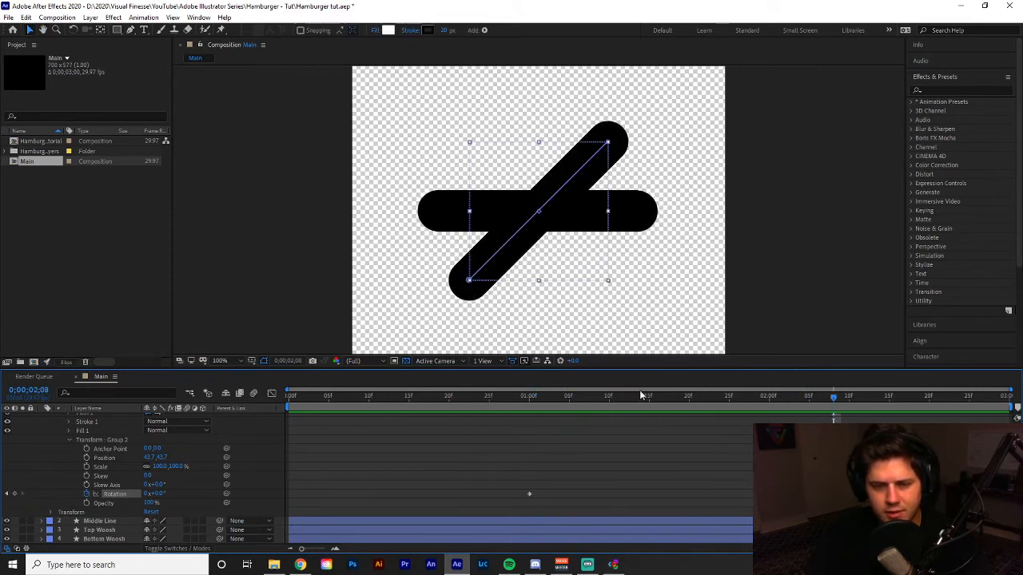
Set Group 2's Rotation to 45° at the 0;00;01;00 keyframe.
left_click_drag(604, 400, 530, 414)
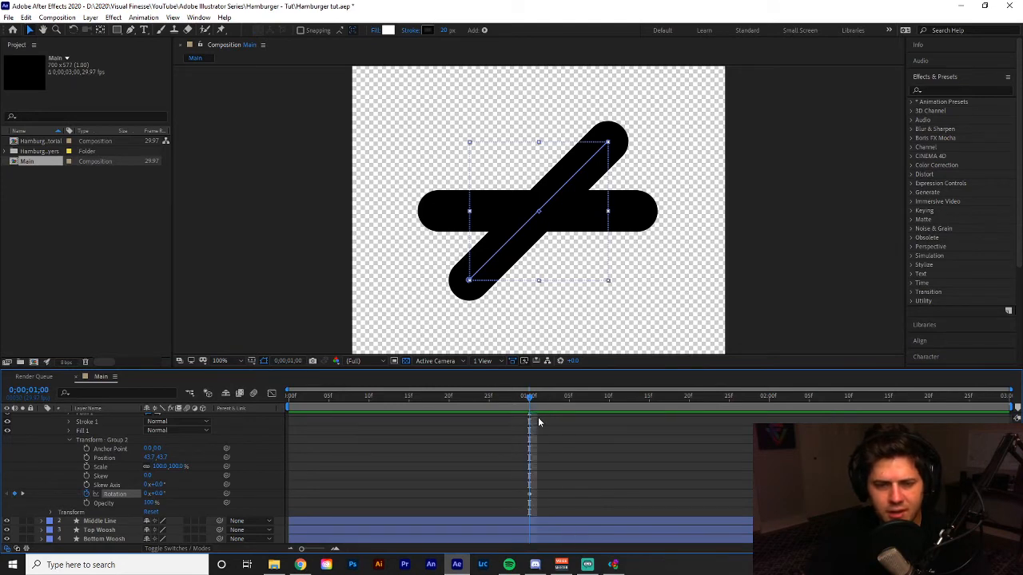
left_click_drag(646, 476, 489, 495)
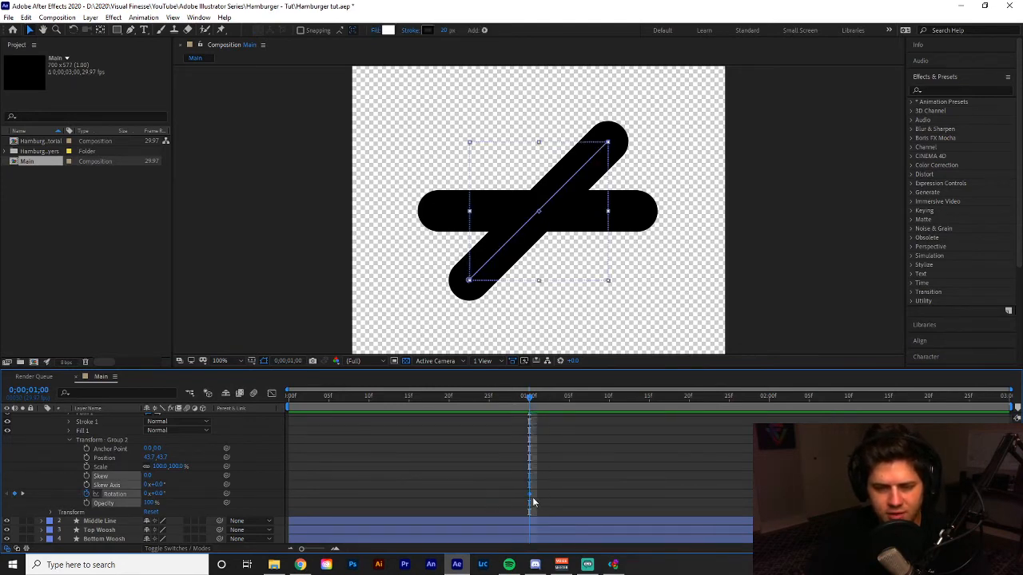
mouse_move(164, 495)
left_mouse_down()
mouse_move(145, 495)
mouse_move(184, 493)
mouse_move(167, 495)
left_mouse_up()
left_click(167, 495)
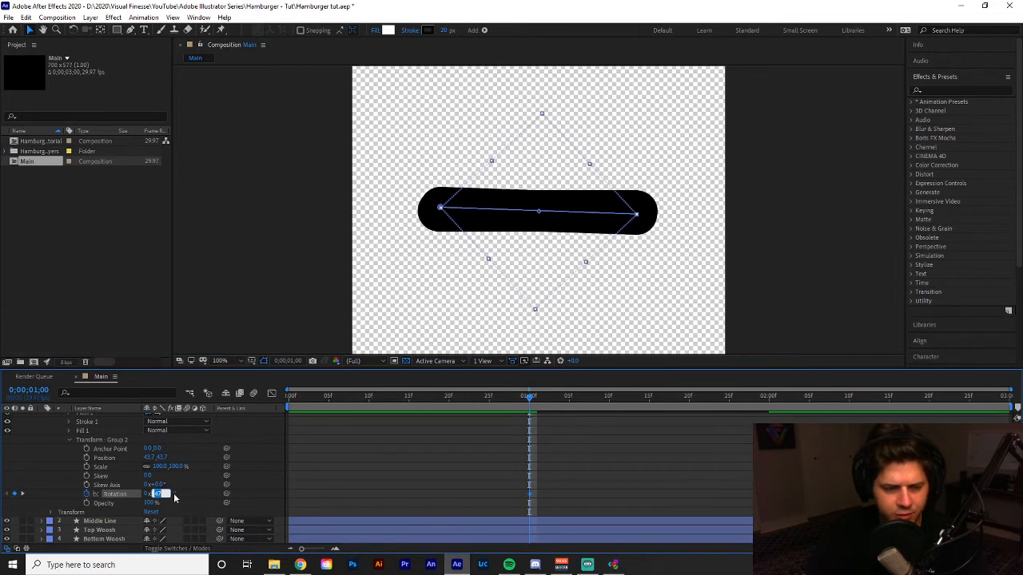
type("45")
key("Return")
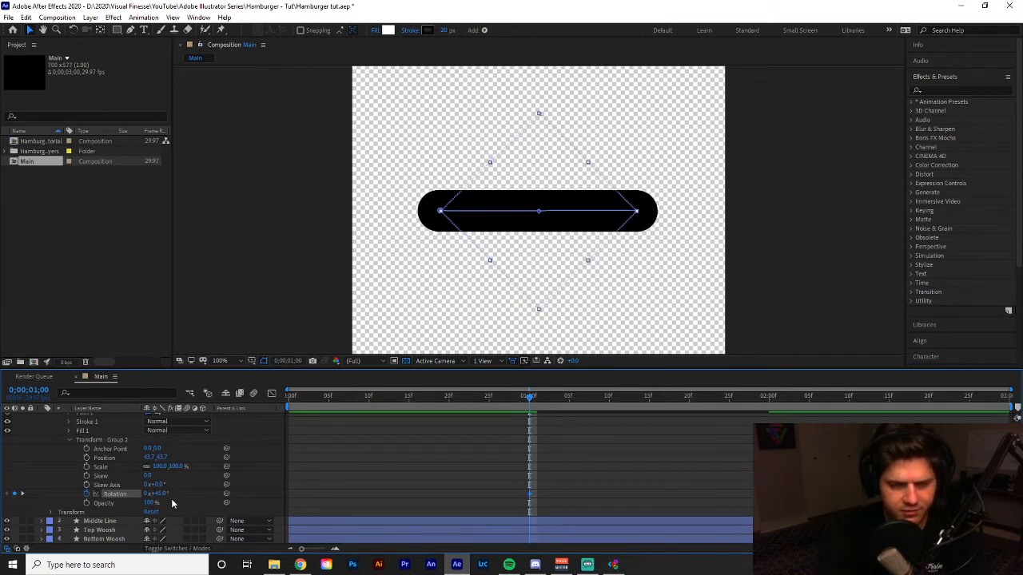
Preview Group 2's rotation repeatedly, starting from before the 0;00;01;00 keyframe.
left_click(488, 398)
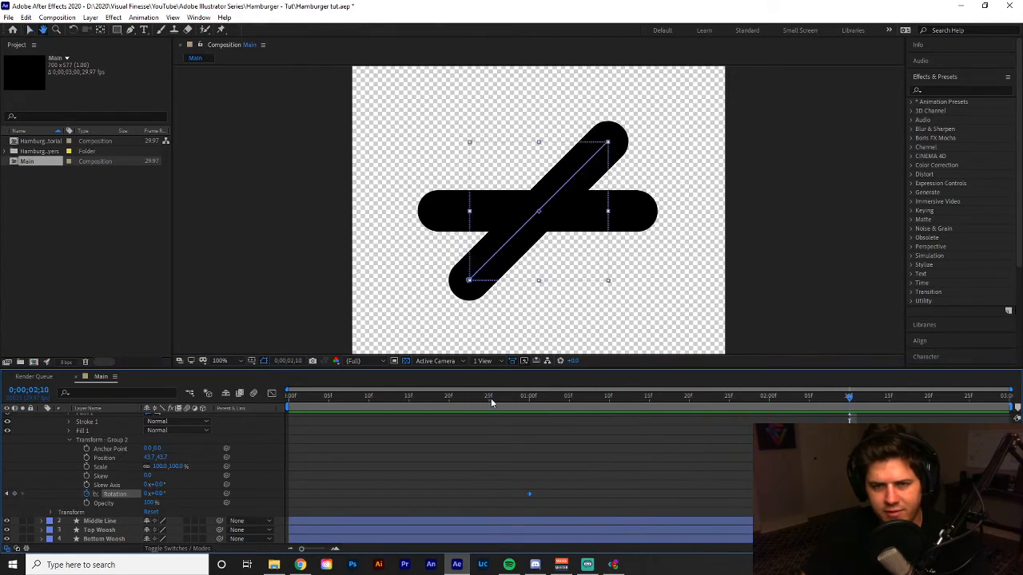
left_click_drag(490, 397, 449, 398)
key("space")
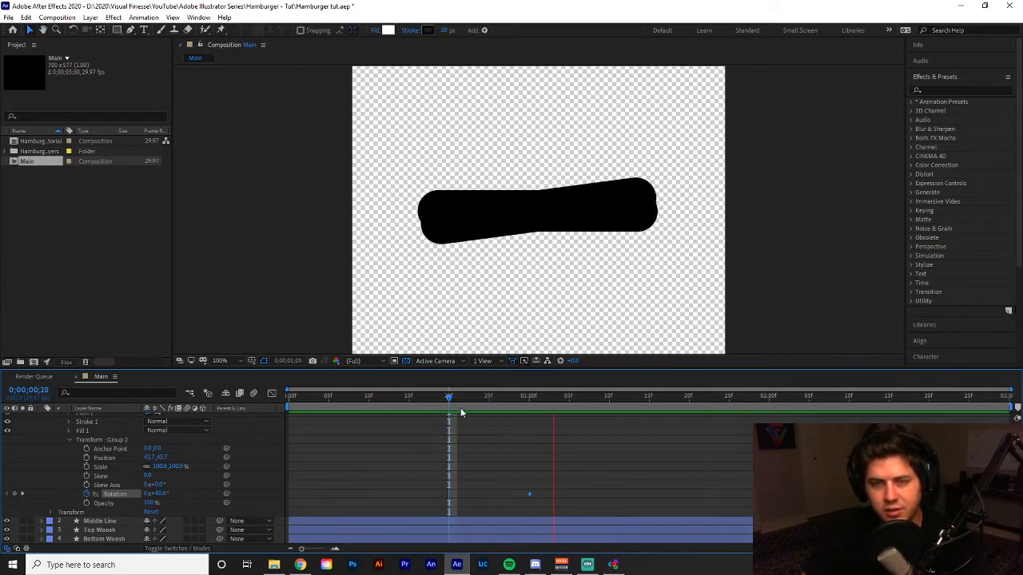
key("space")
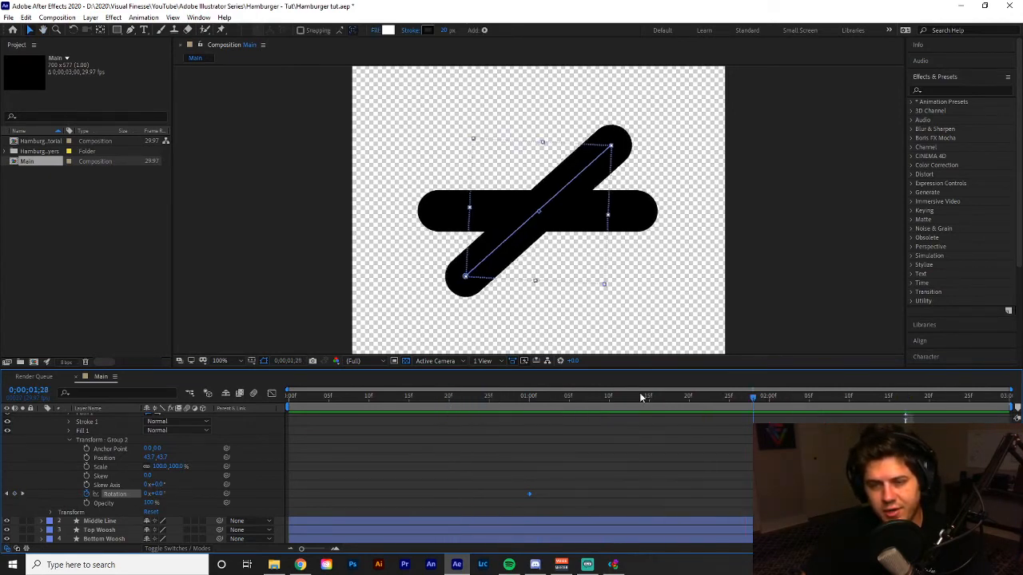
left_click(511, 397)
key("space")
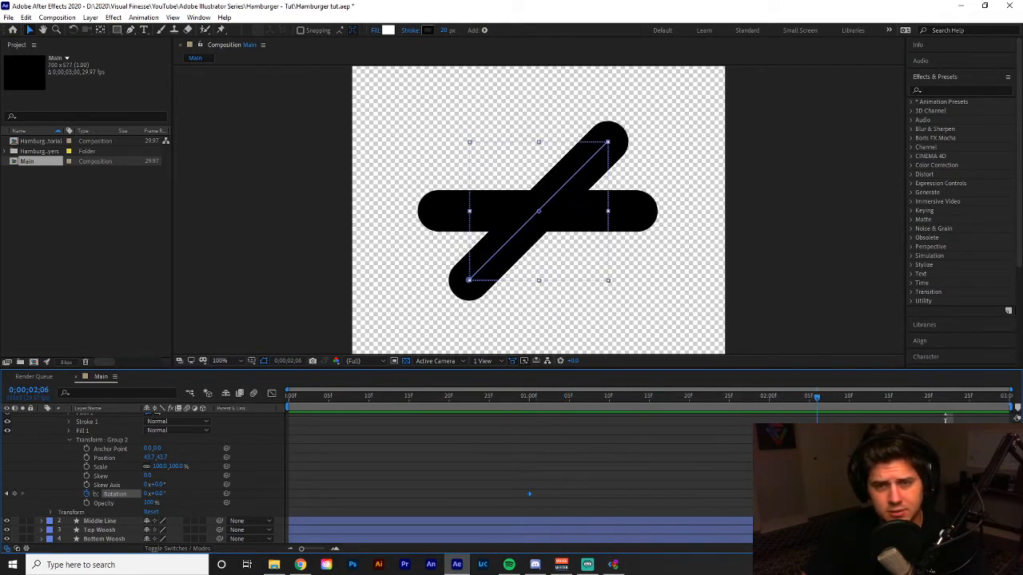
Collapse Group 2, expand Group 1's transform properties, and make Group 1 visible in place of Group 2.
mouse_move(817, 398)
left_mouse_down()
mouse_move(503, 427)
mouse_move(521, 426)
left_mouse_up()
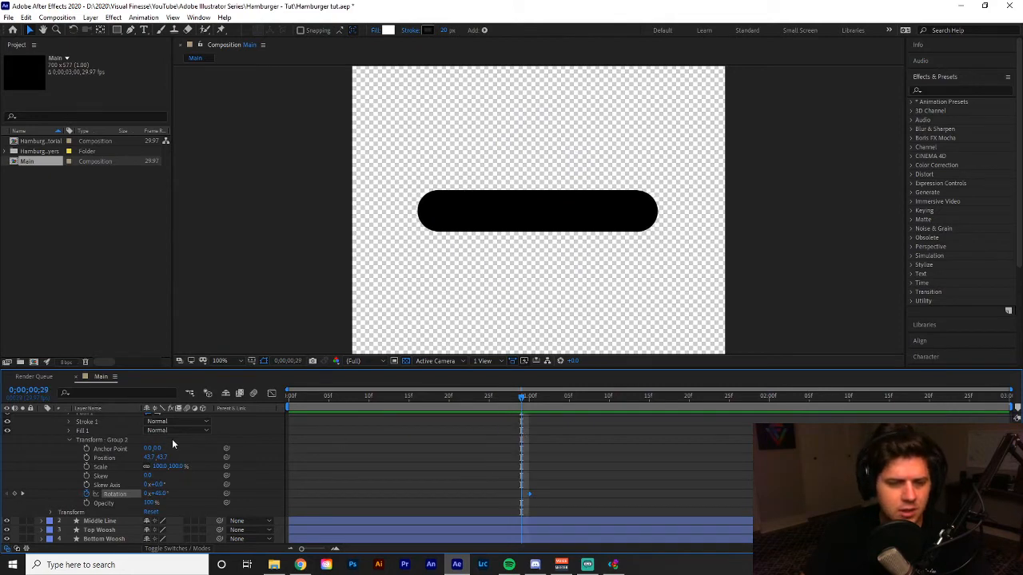
scroll(75, 459, "up", 2)
left_click(69, 467)
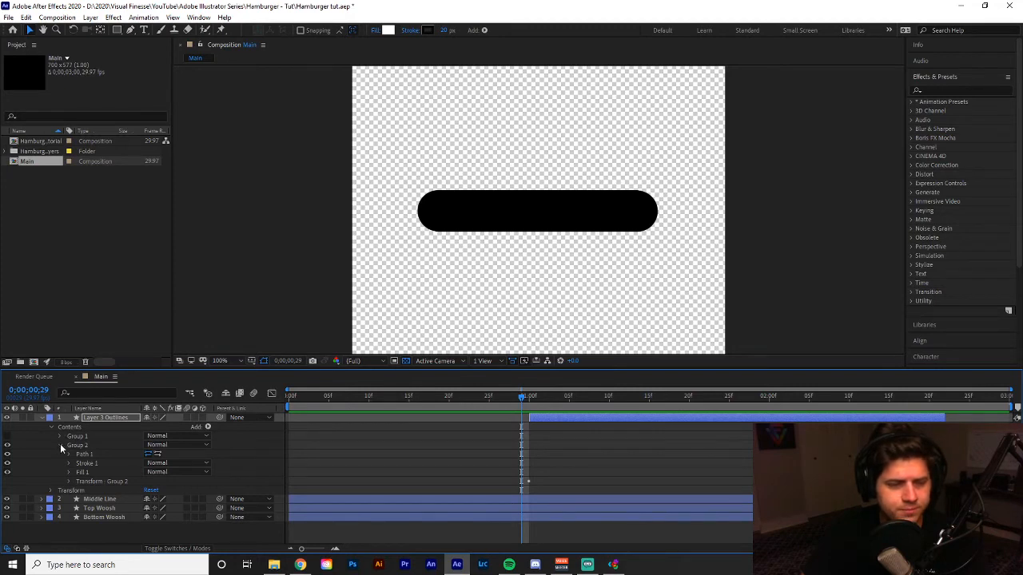
left_click(60, 445)
left_click(60, 436)
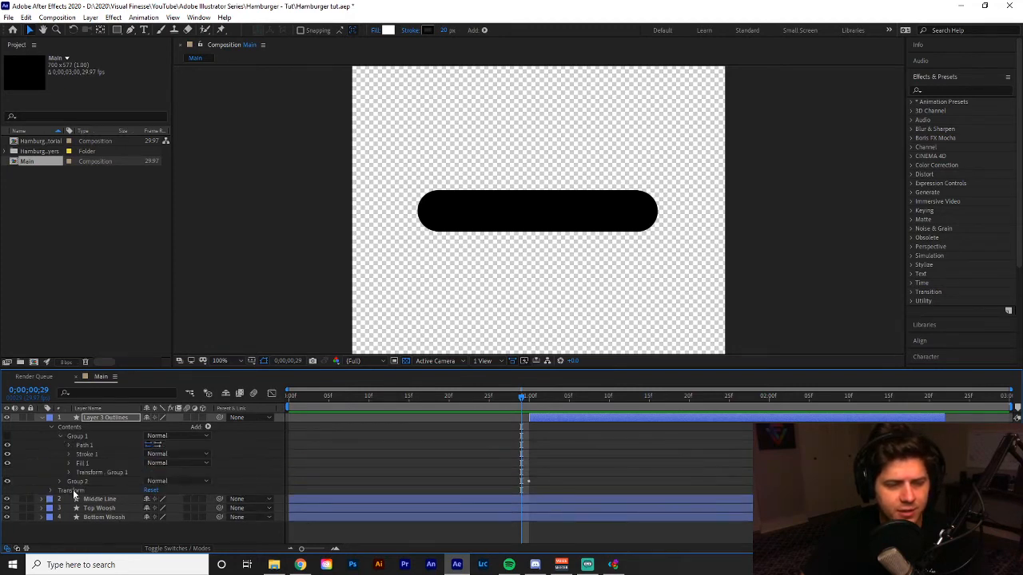
left_click(7, 436)
left_click(7, 445)
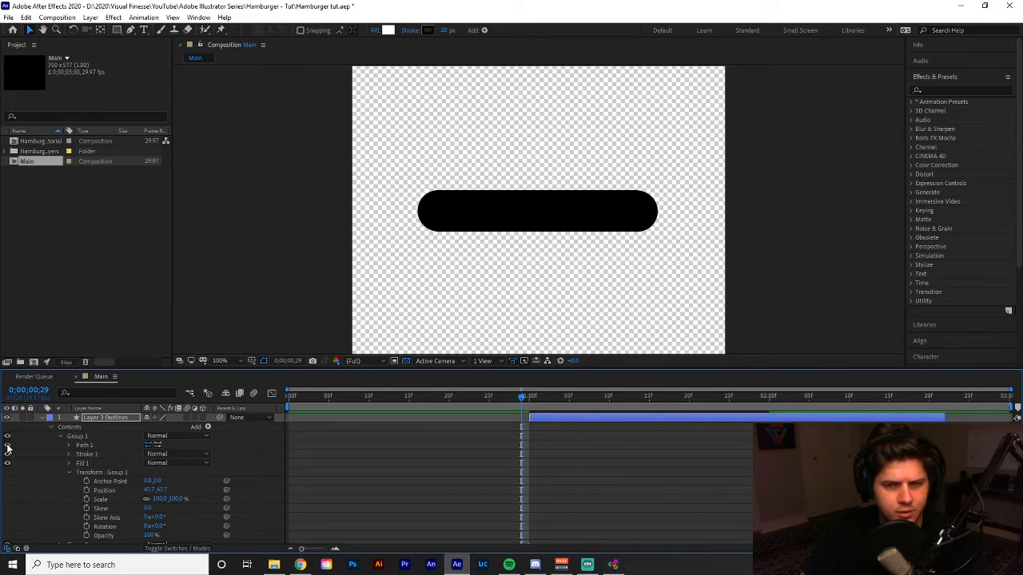
scroll(19, 452, "down", 2)
left_click(8, 505)
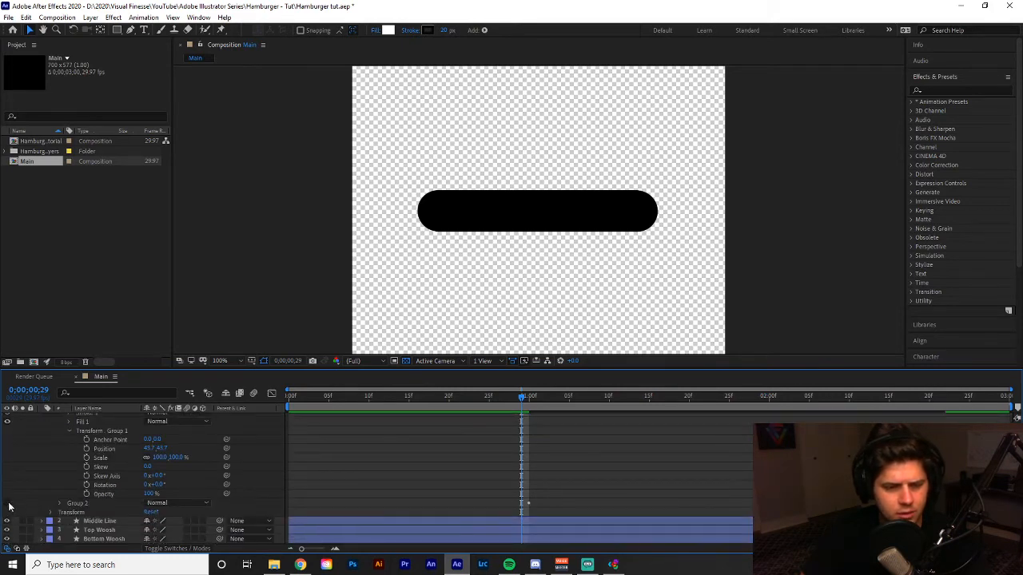
Add Rotation keyframes to Group 1's own transform at 0;00;01;00 and 0;00;02;00.
scroll(464, 480, "up", 2)
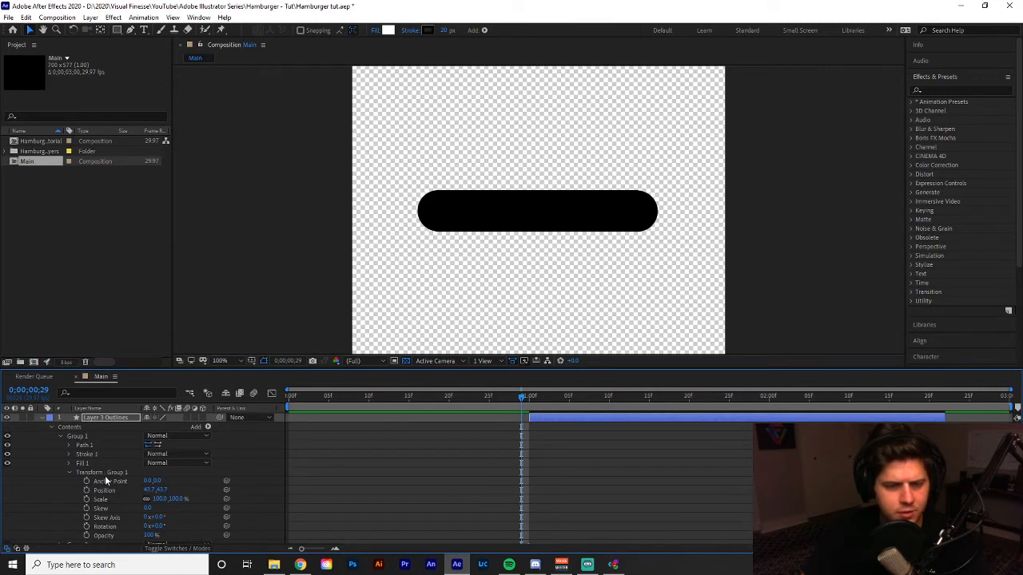
scroll(126, 508, "down", 1)
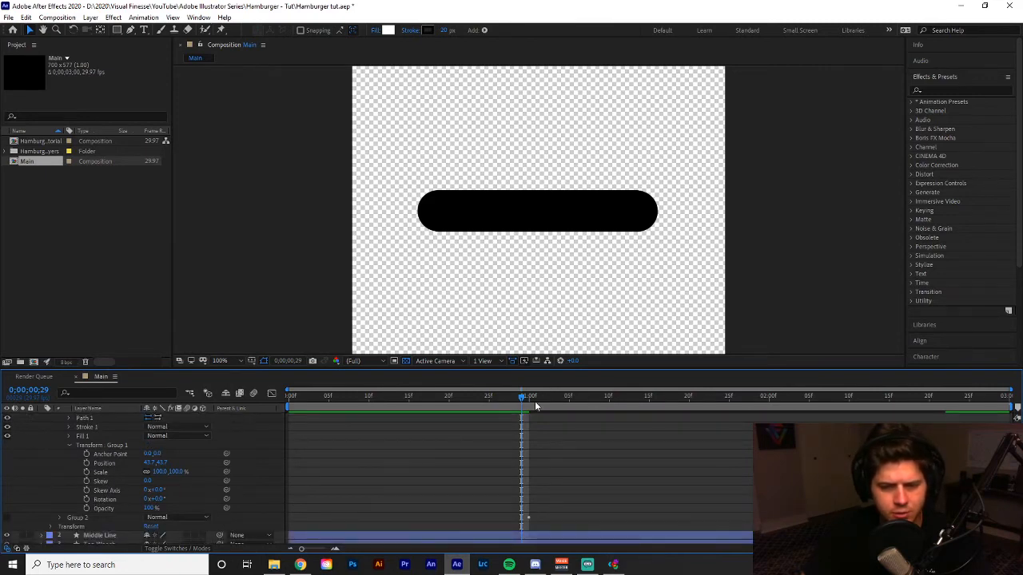
left_click_drag(519, 394, 527, 394)
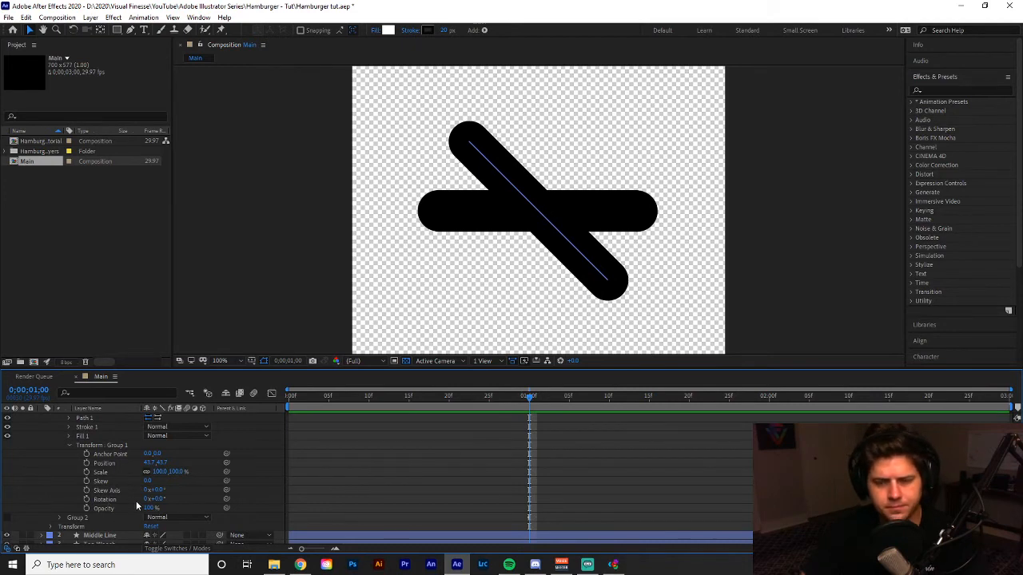
left_click(86, 499)
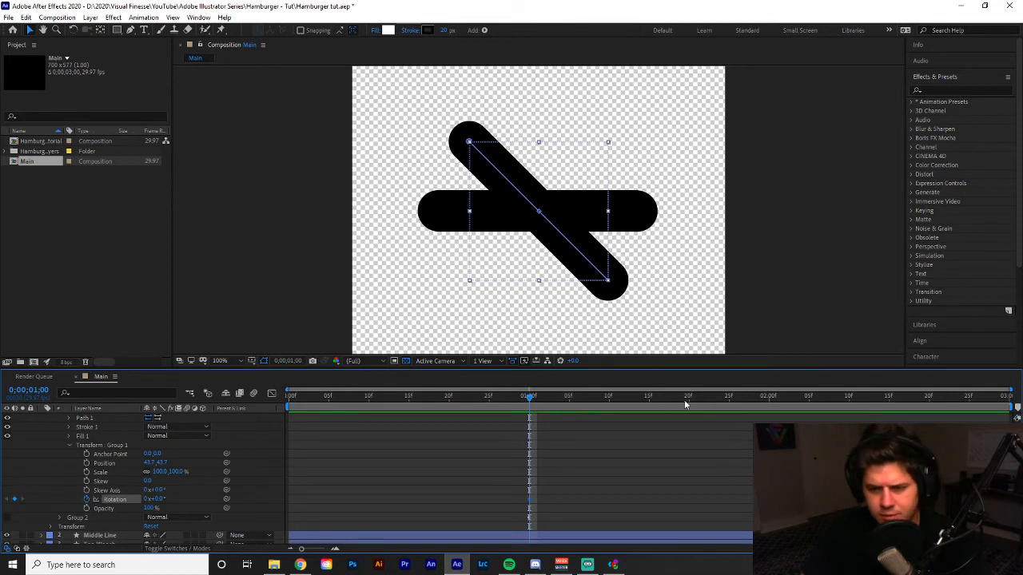
left_click(767, 398)
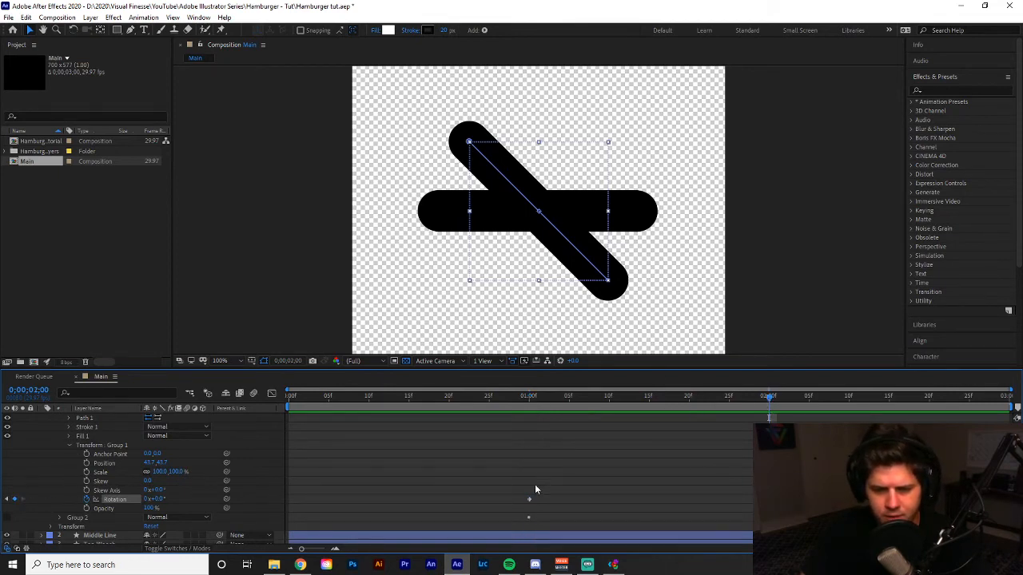
Set Group 1's Rotation to -45° at the 0;00;01;00 keyframe.
left_click(531, 397)
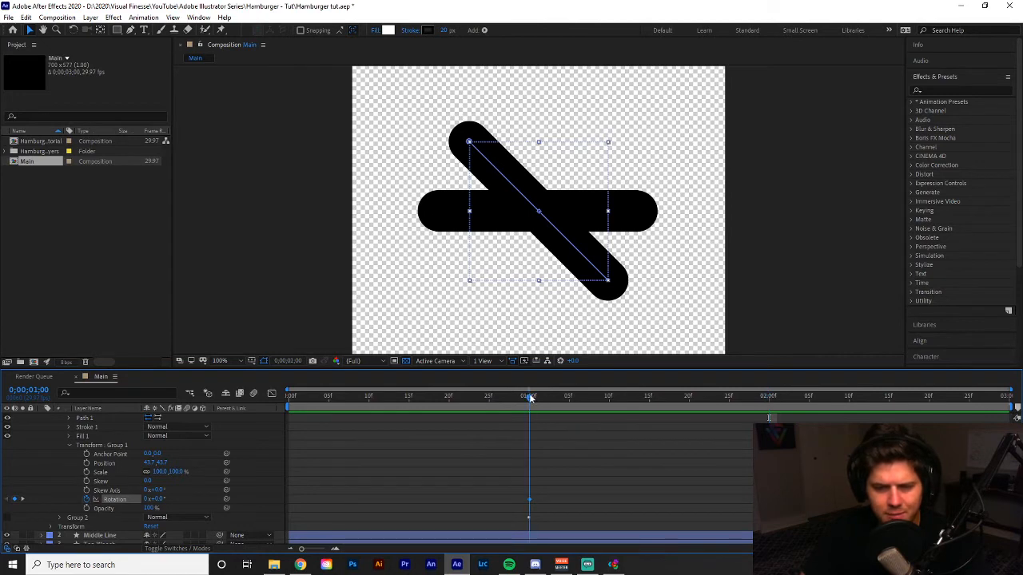
left_click(158, 498)
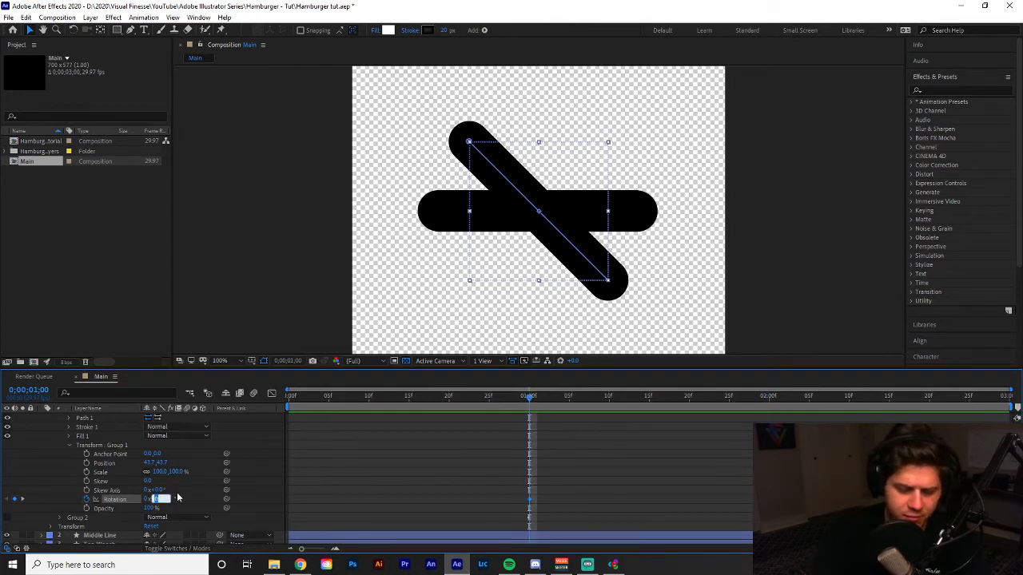
type("-45")
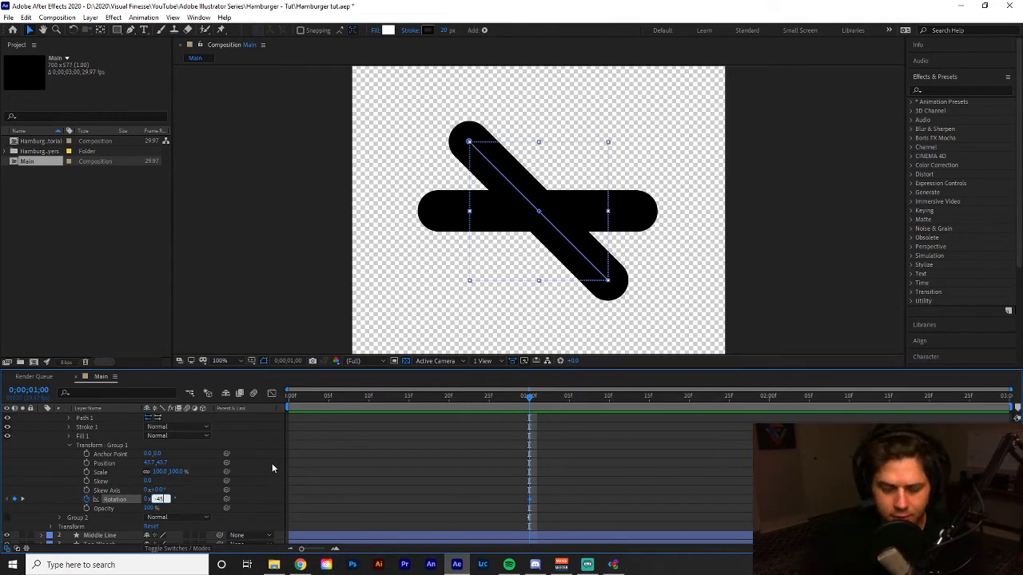
key("Return")
Preview Group 1's rotation from 0;00;00;22 and scrub back through it to 0;00;01;28.
left_click(468, 397)
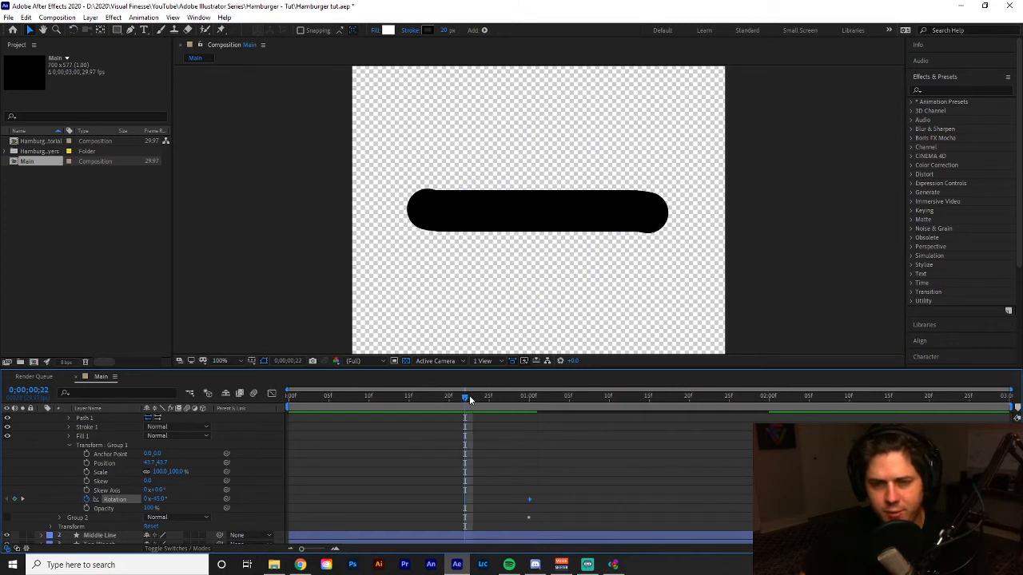
key("space")
key("space")
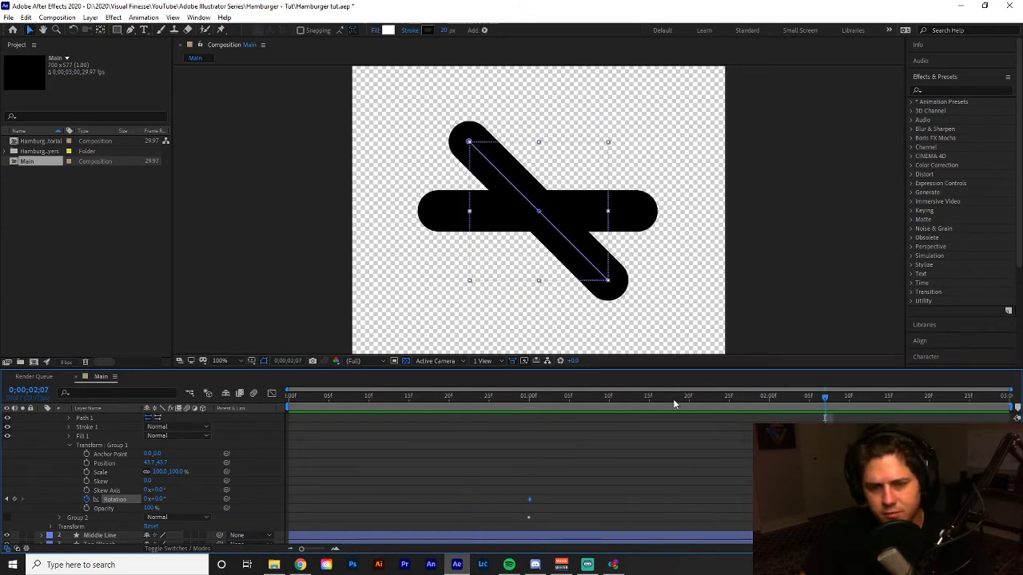
left_click_drag(674, 400, 755, 461)
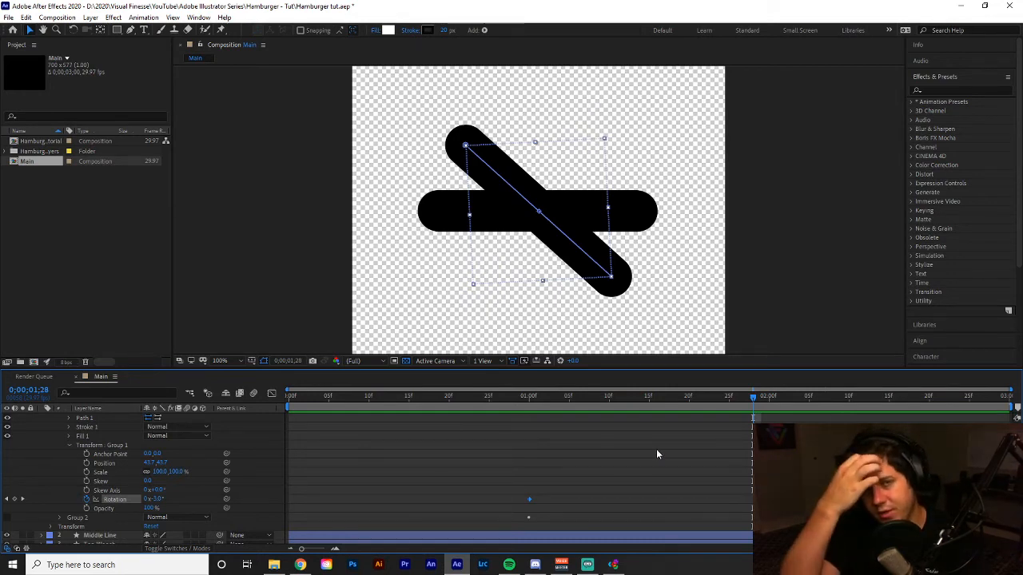
Switch to the Windows Calculator, compute 45 + 90, and close it again.
left_click(165, 564)
type("calc")
key("Return")
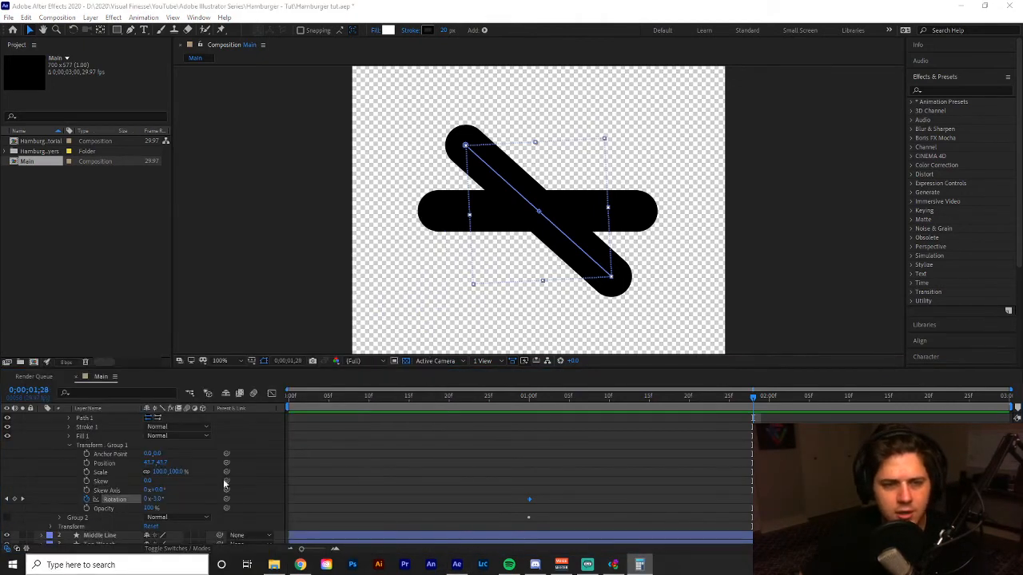
left_click(70, 270)
left_click(111, 269)
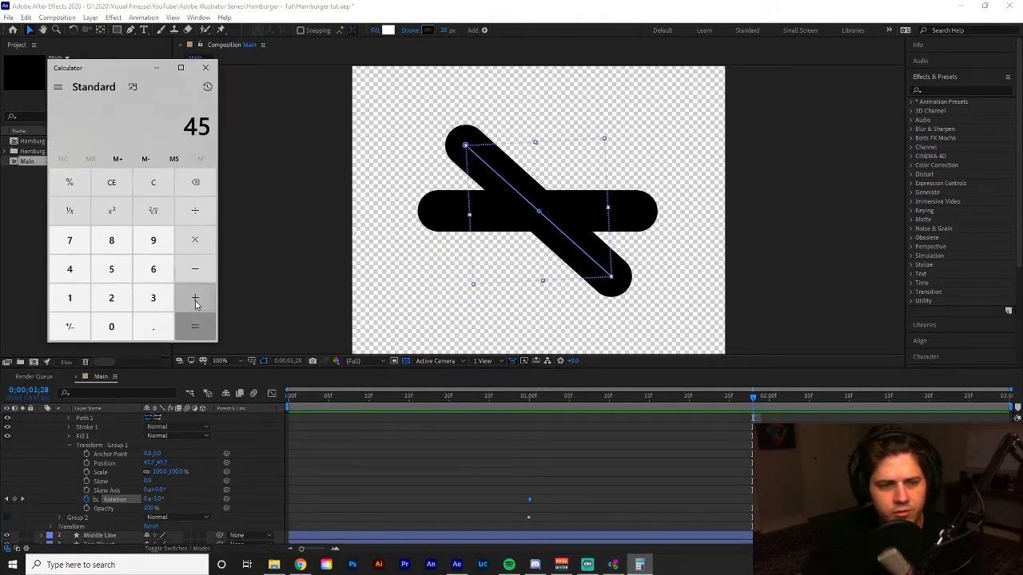
left_click(195, 298)
left_click(153, 239)
left_click(111, 326)
left_click(194, 326)
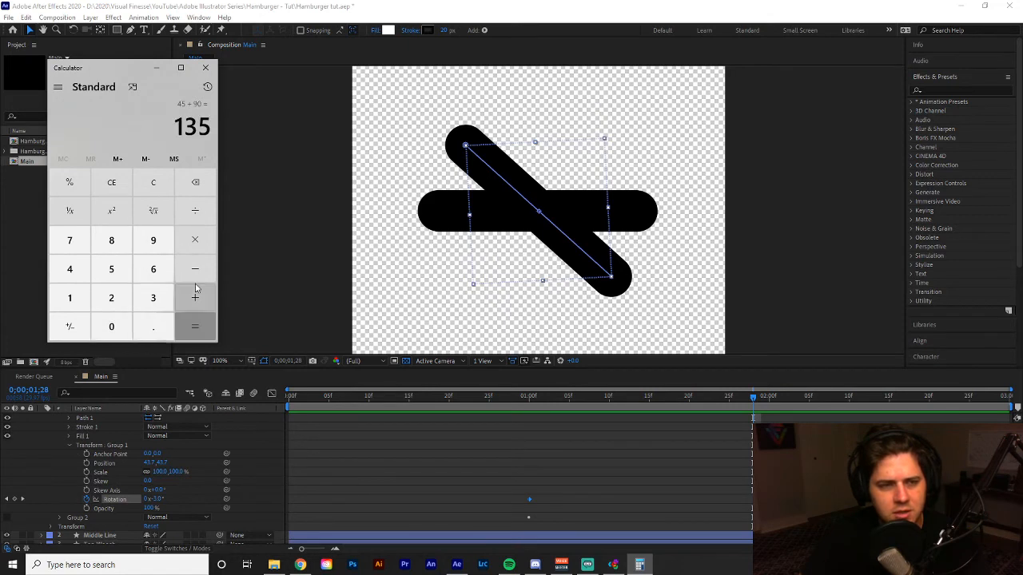
left_click(206, 67)
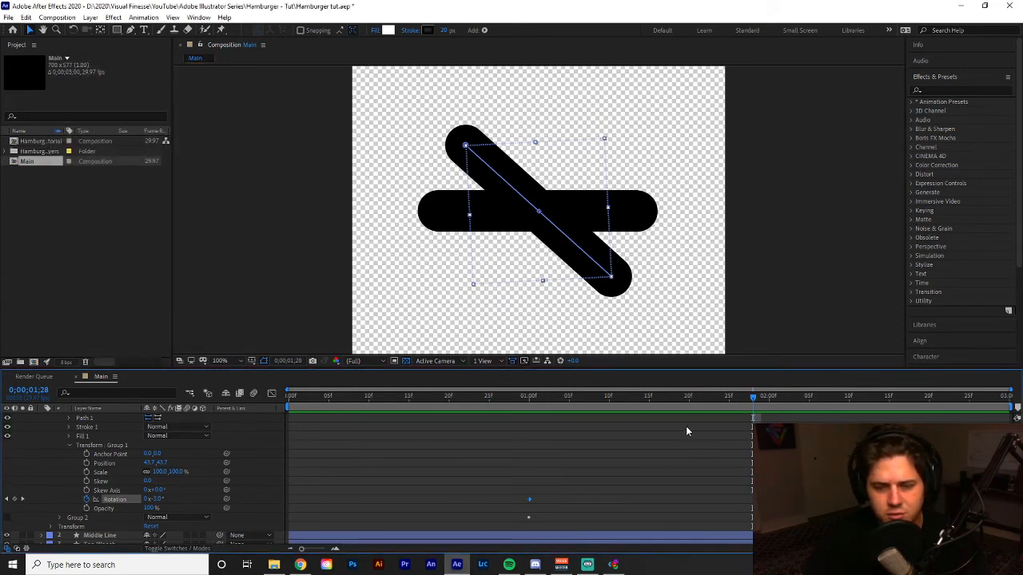
Try a Rotation of -135° for Group 1 at the 0;00;01;00 keyframe.
left_click_drag(719, 397, 768, 398)
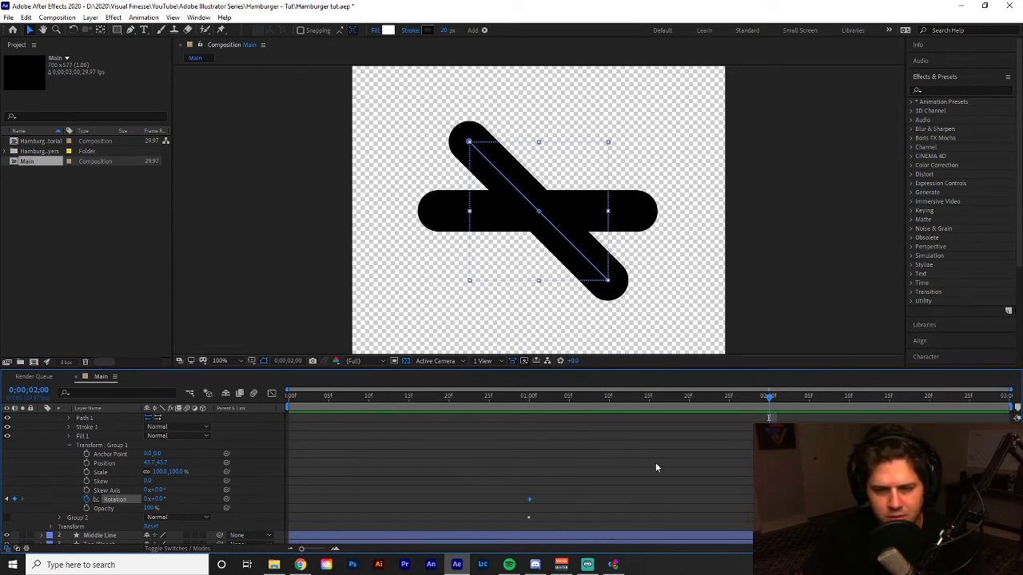
left_click_drag(701, 468, 790, 510)
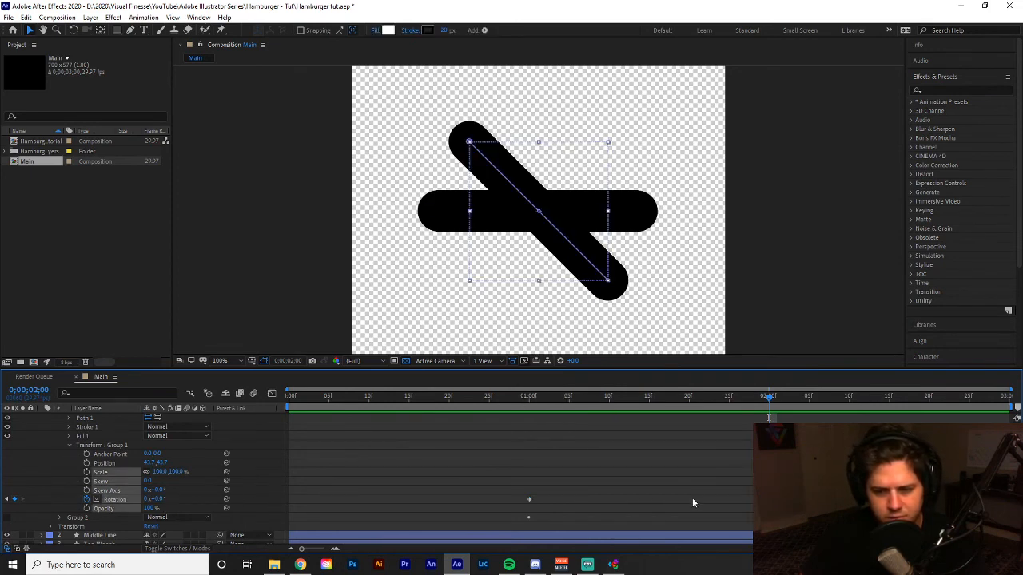
left_click(530, 408)
left_click_drag(567, 471, 518, 503)
left_click(158, 498)
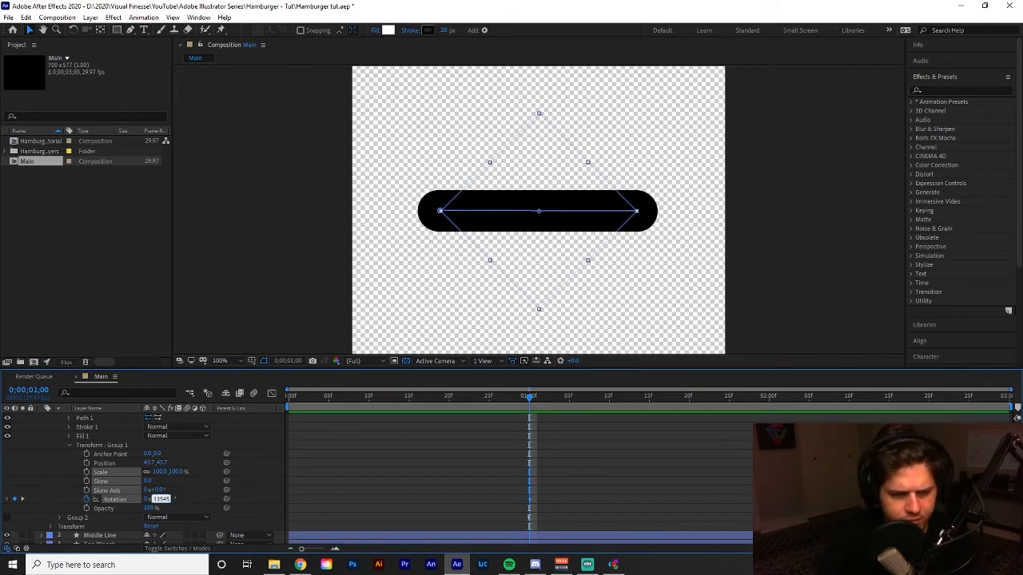
key("Return")
Preview Group 1's rotation from 0;00;00;25 and undo the last Rotation change.
mouse_move(491, 412)
left_mouse_down()
mouse_move(640, 409)
mouse_move(487, 431)
left_mouse_up()
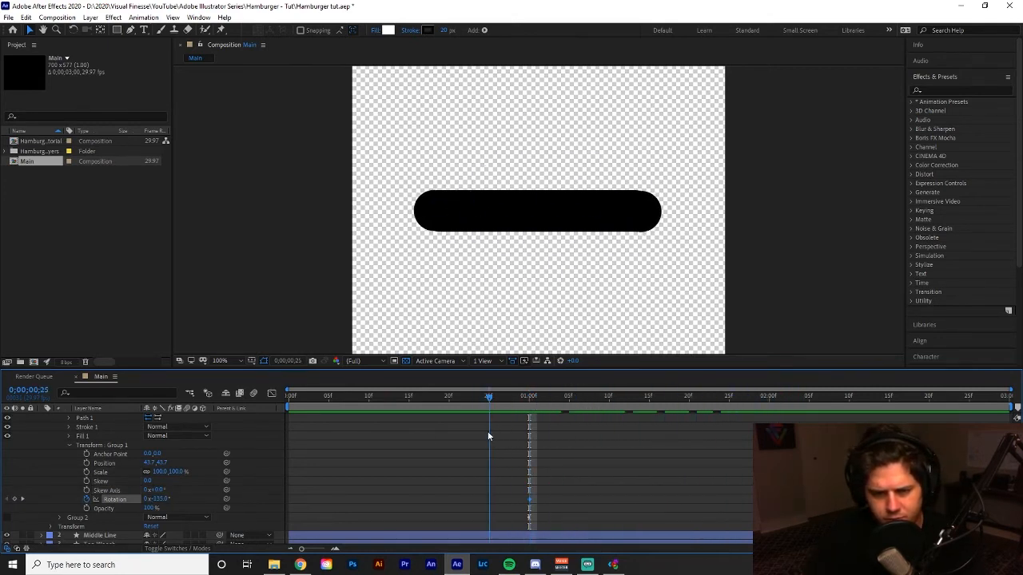
key("space")
key("space")
left_click_drag(656, 399, 660, 423)
key("ctrl+z")
Set Group 1's Rotation to 90° at the 0;00;02;00 keyframe.
left_click_drag(529, 400, 770, 419)
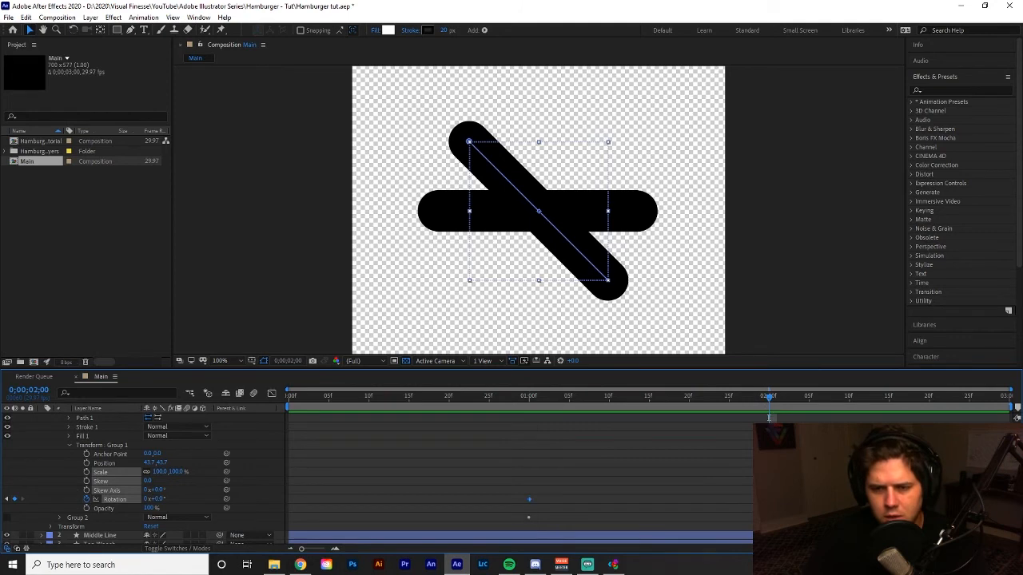
left_click_drag(787, 486, 735, 510)
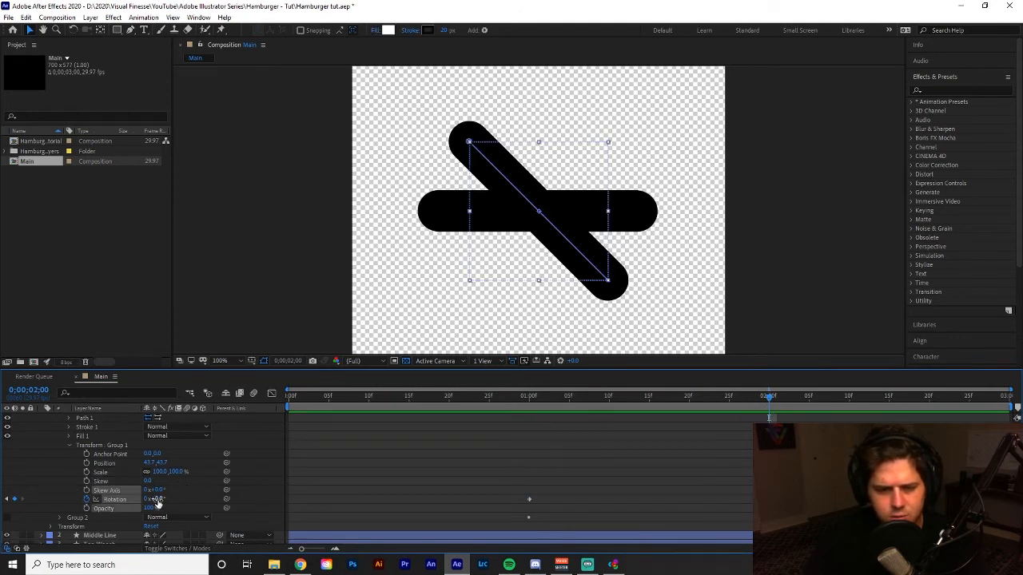
left_click(158, 499)
type("90")
key("Return")
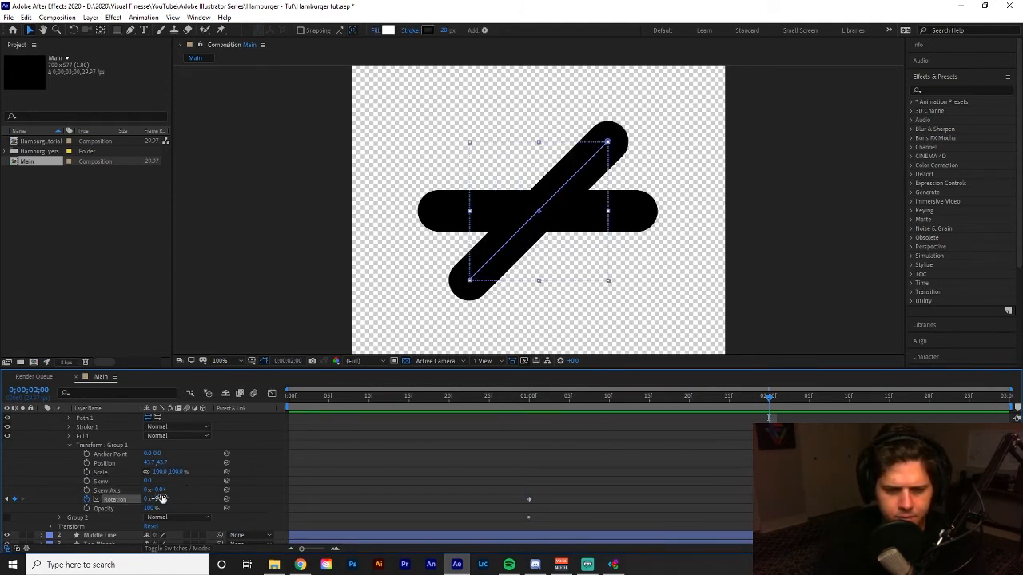
Preview Group 1's rotation from 0;00;00;28 and scrub between 0;00;02;06 and 0;00;01;01.
left_click(511, 398)
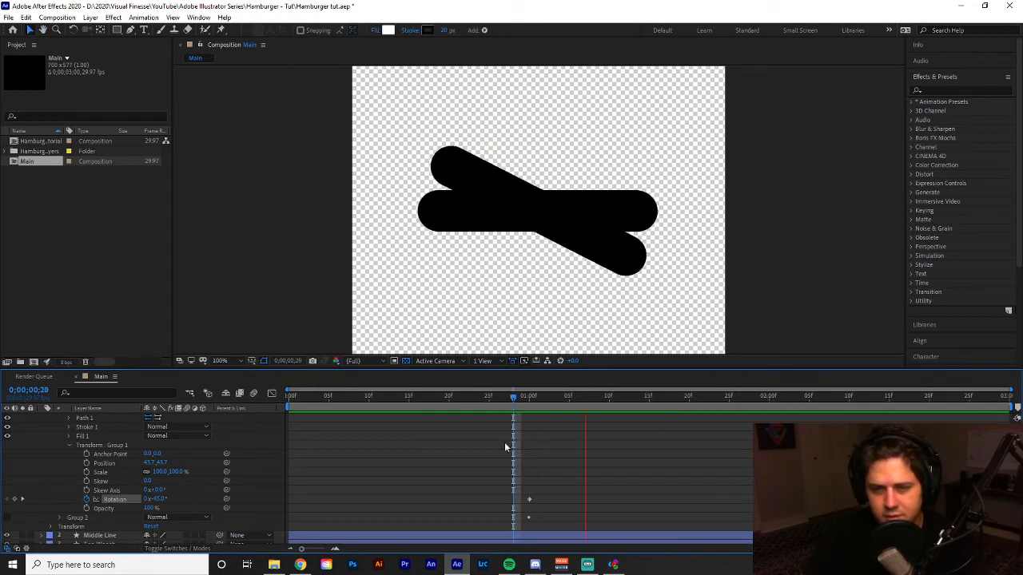
left_click_drag(504, 442, 809, 418)
mouse_move(802, 471)
left_mouse_down()
mouse_move(501, 470)
mouse_move(785, 473)
mouse_move(406, 486)
mouse_move(816, 479)
left_mouse_up()
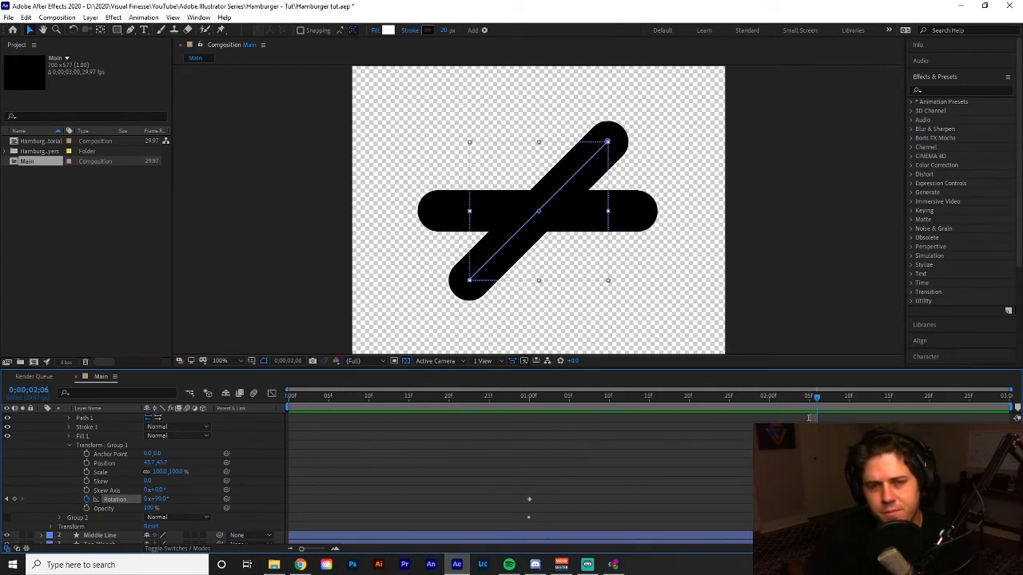
left_click_drag(609, 476, 556, 474)
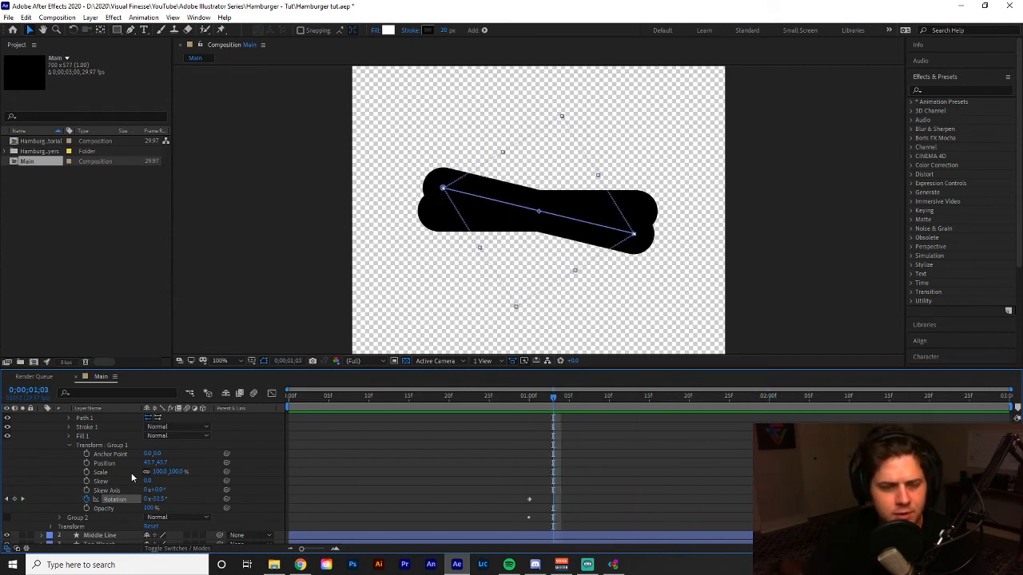
scroll(203, 472, "down", 1)
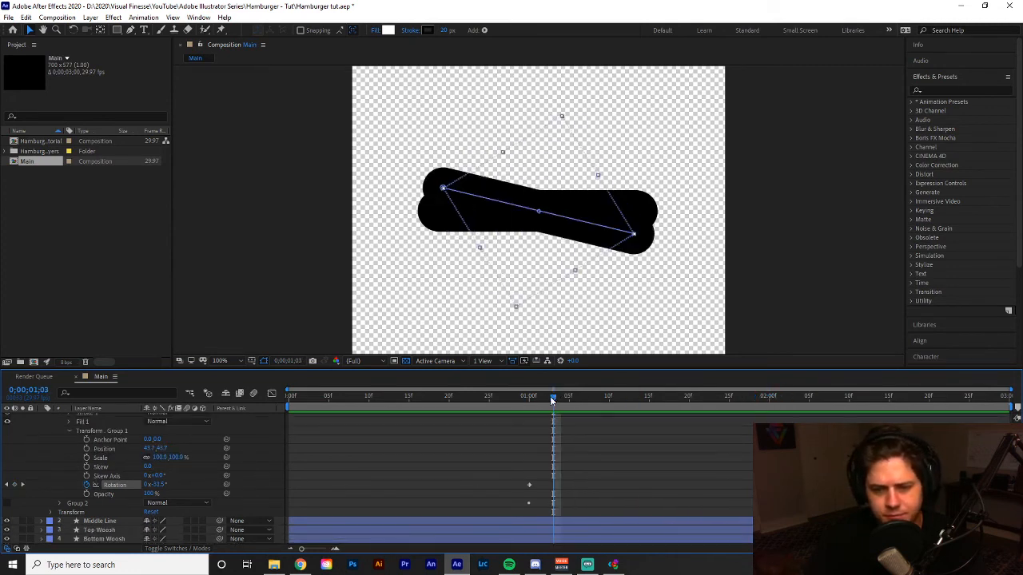
left_click_drag(550, 397, 535, 398)
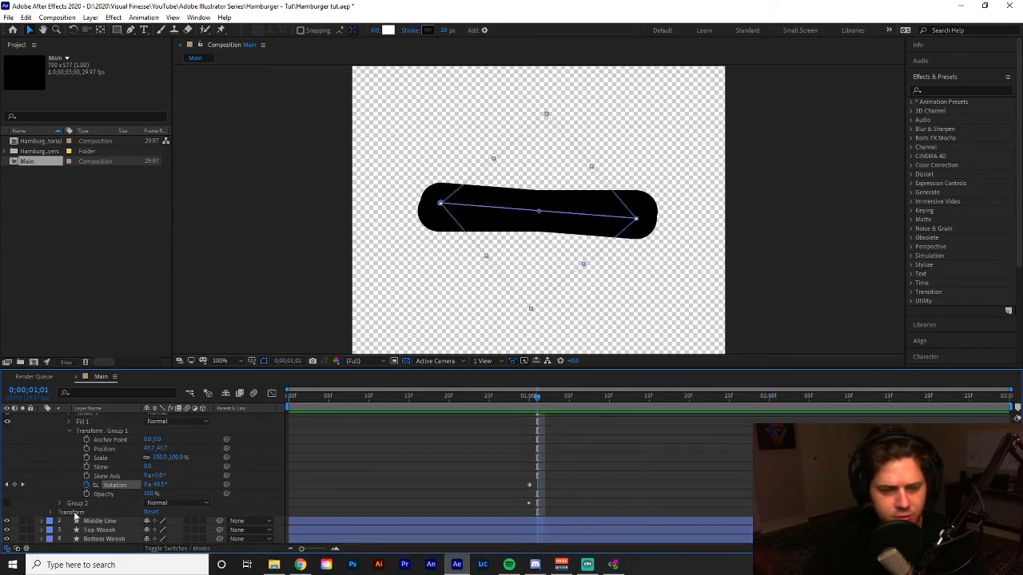
Collapse Group 1, hide it, and make Group 2 visible again.
scroll(59, 475, "up", 1)
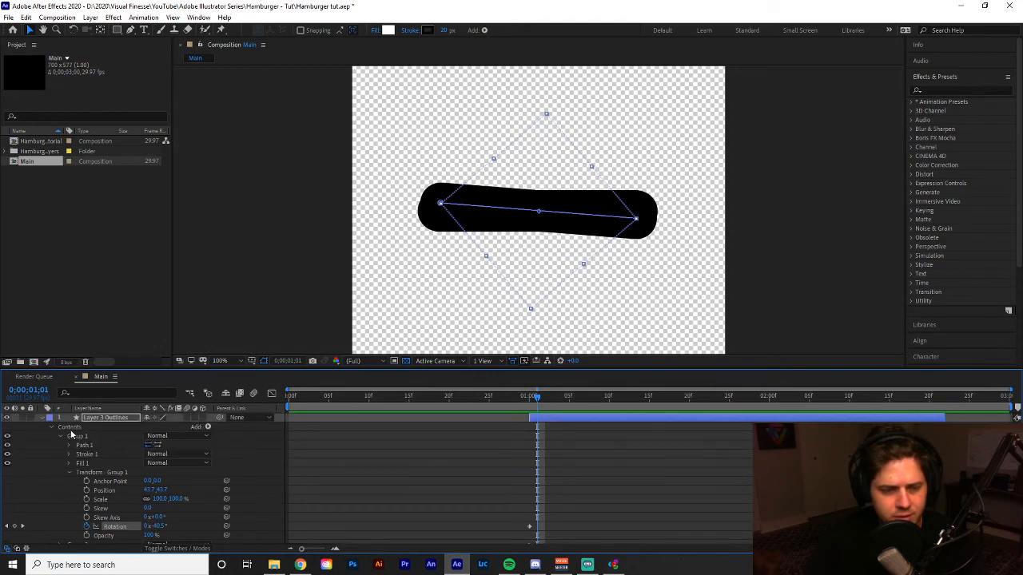
left_click(61, 436)
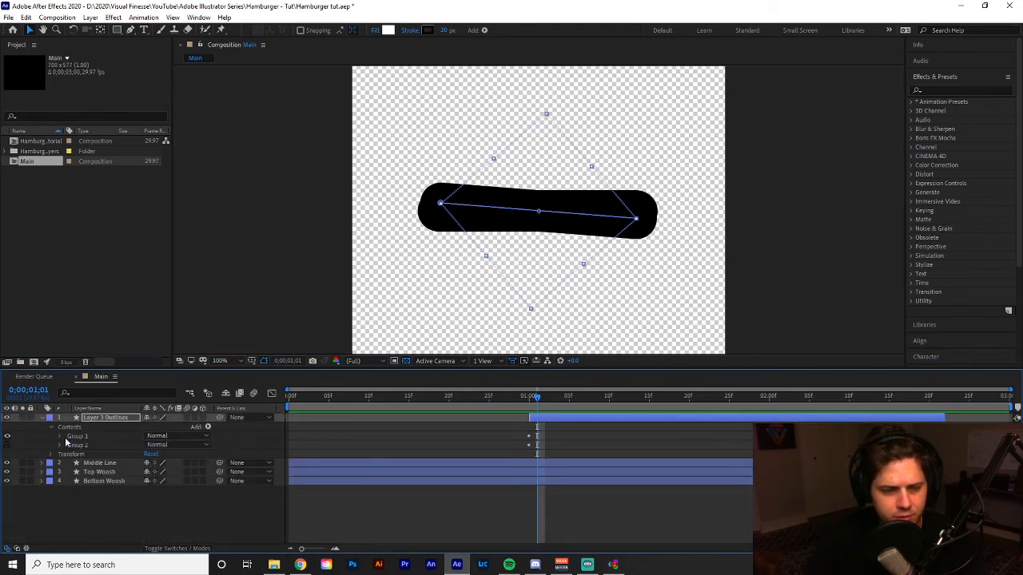
left_click(7, 436)
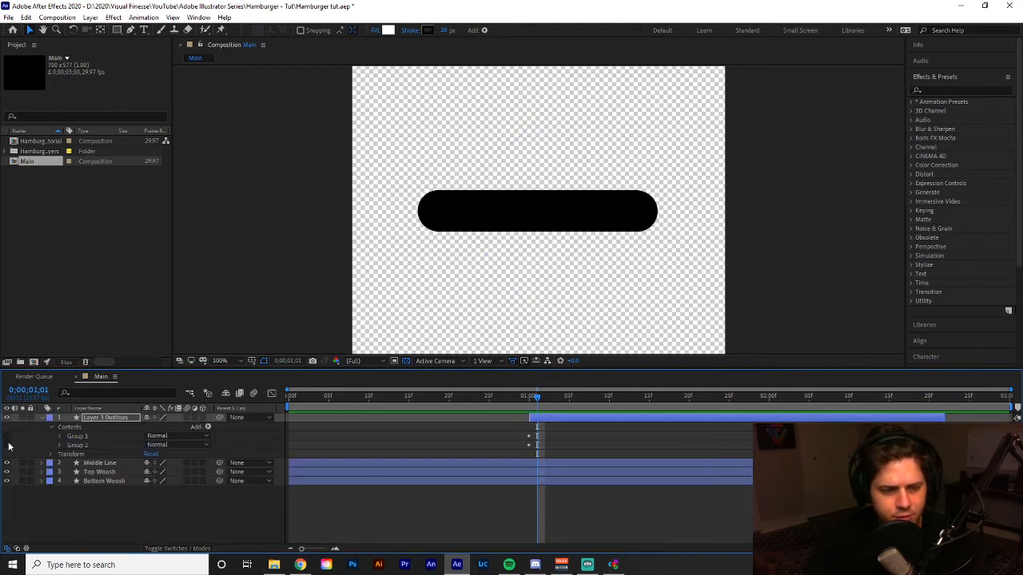
Reveal Group 2's transform properties, go to 0;00;02;00, and select the Rotation keyframe there.
left_click(60, 445)
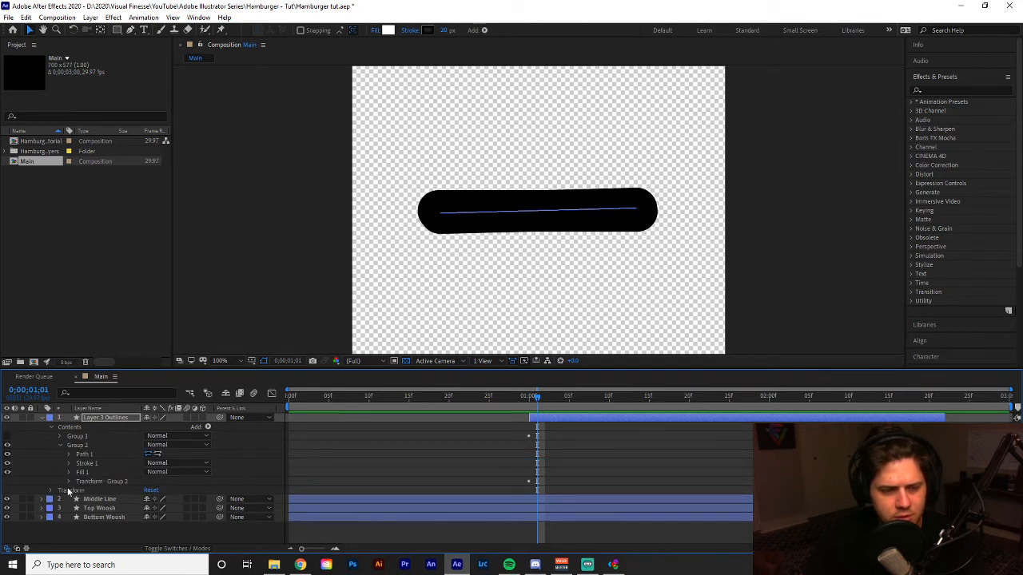
left_click(68, 481)
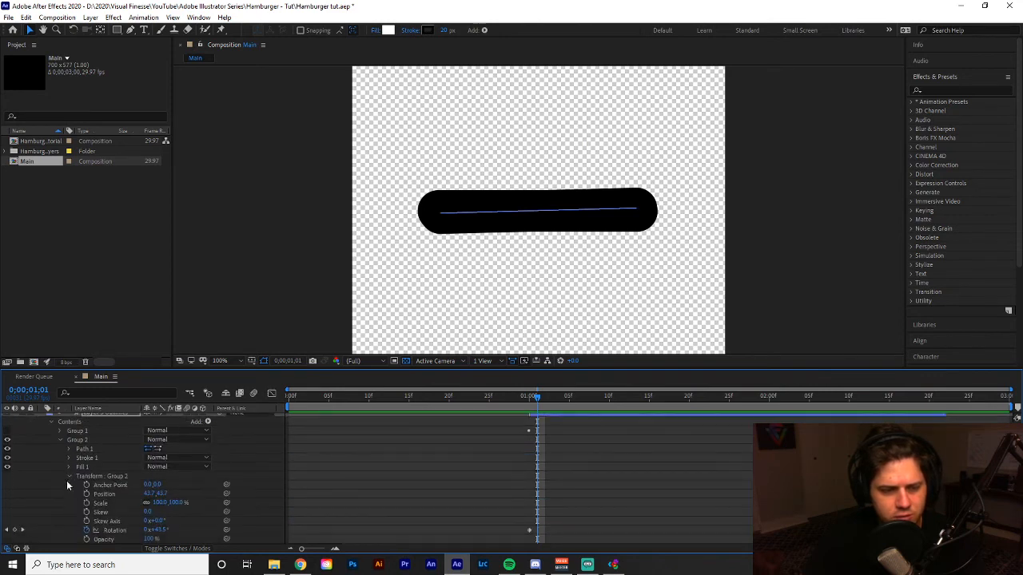
scroll(73, 484, "down", 2)
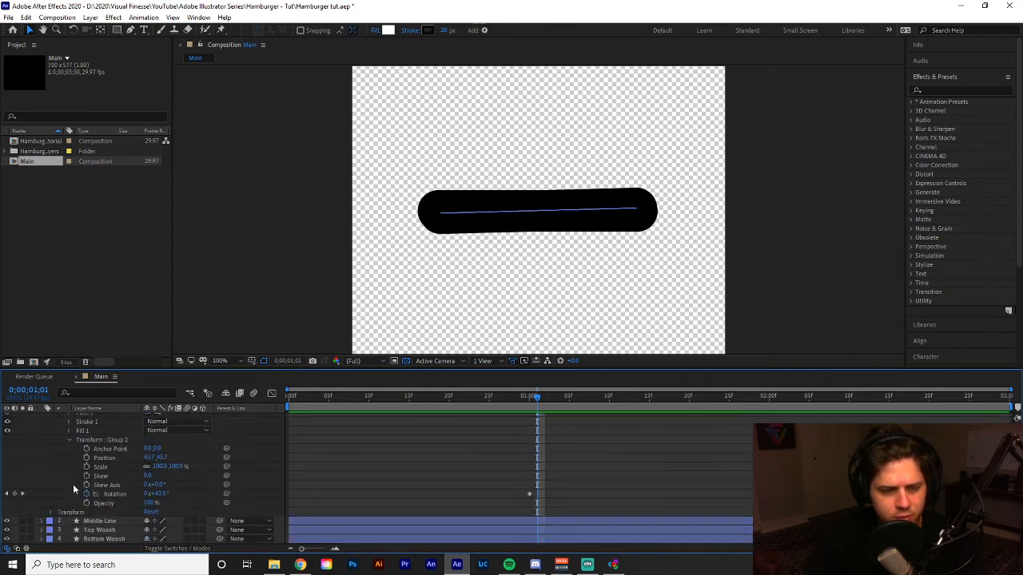
left_click(505, 474)
key("Page_Up")
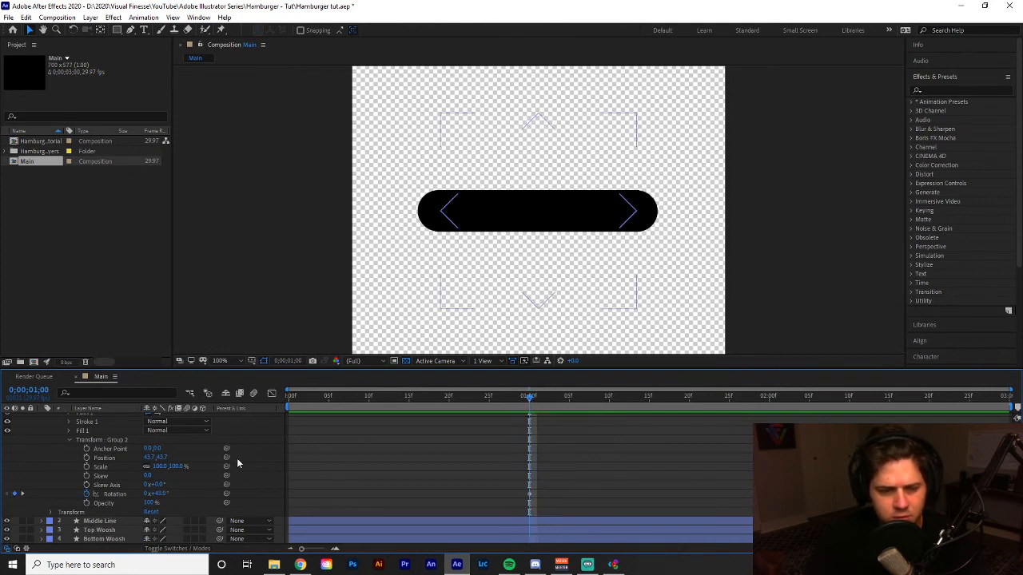
left_click_drag(608, 395, 771, 409)
left_click_drag(781, 467, 741, 513)
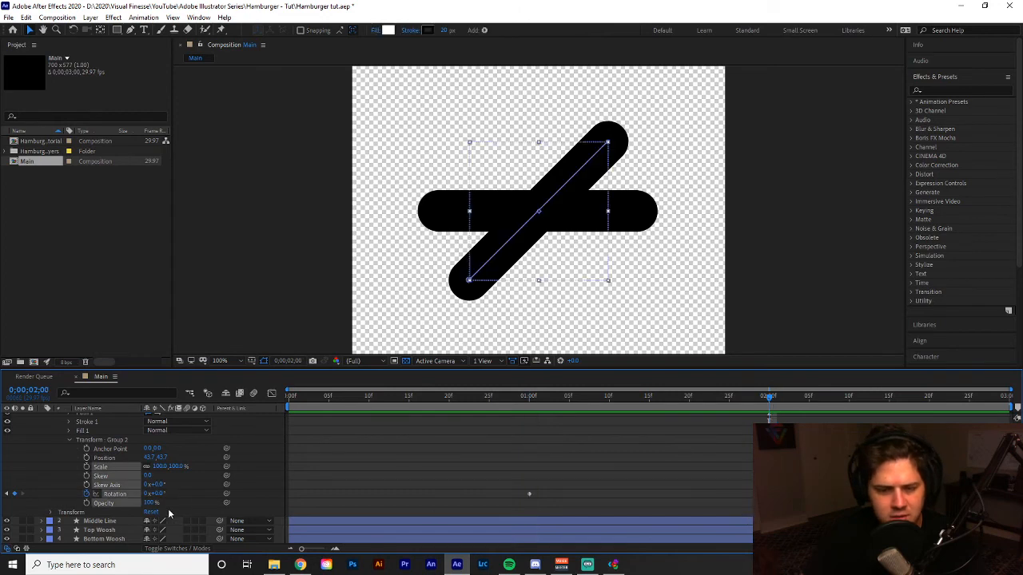
Set Group 2's Rotation to 90° at 0;00;02;00 and scrub through the resulting movement.
left_click(158, 494)
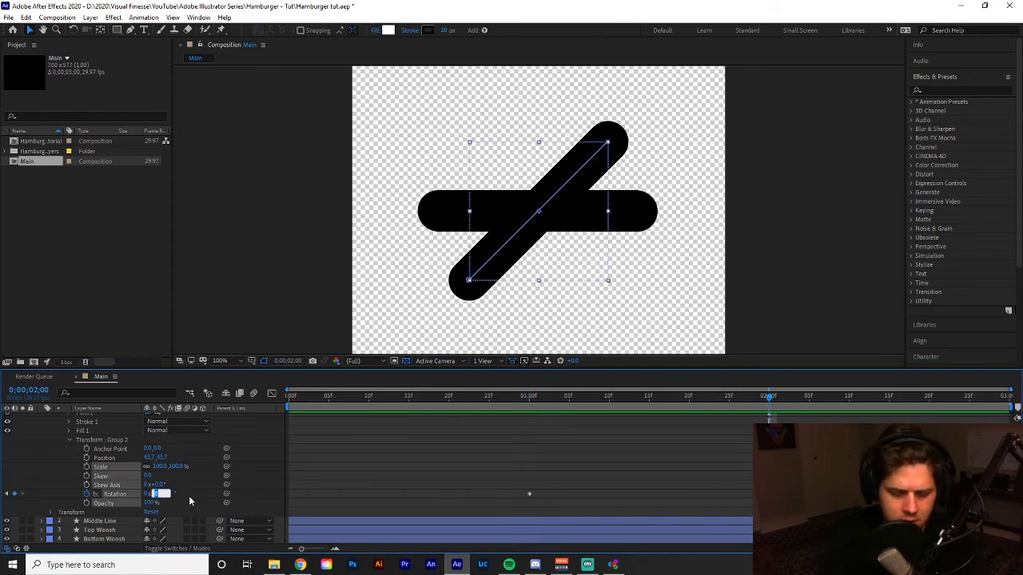
type("0")
key("Return")
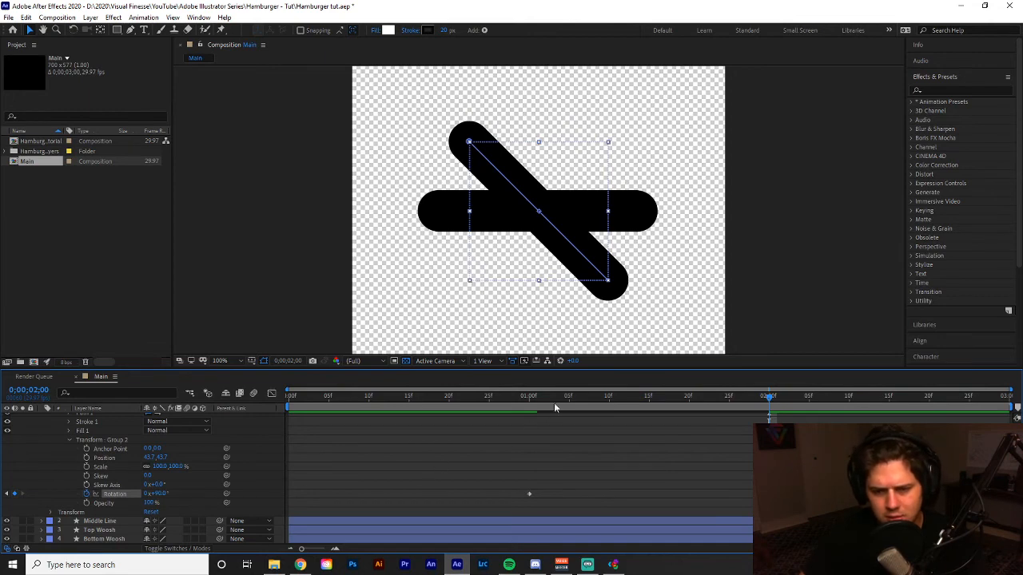
left_click_drag(554, 403, 769, 459)
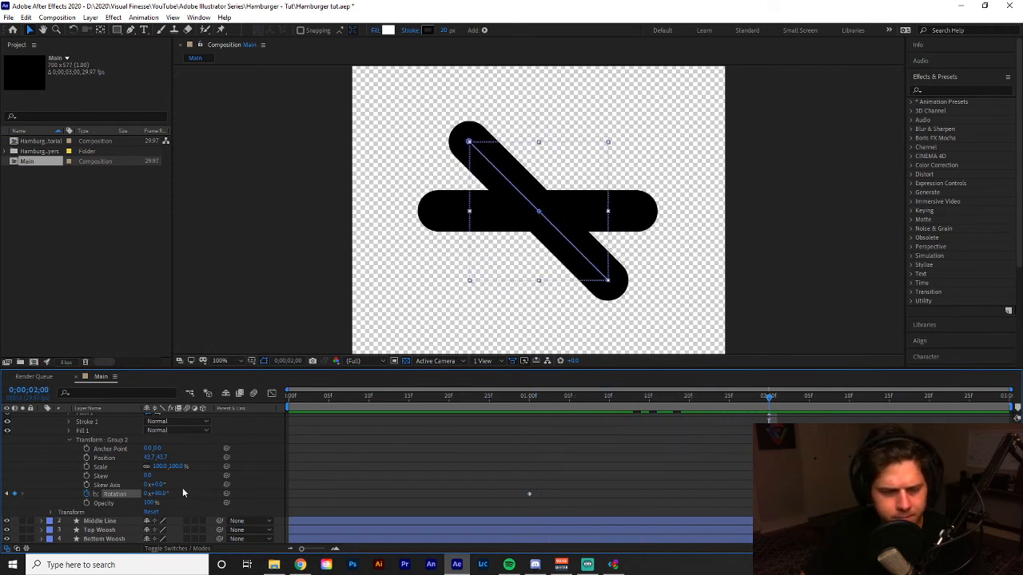
Set Group 2's Rotation to -90° at the 0;00;02;00 keyframe and preview the rotation from 0;00;00;28.
left_click(157, 494)
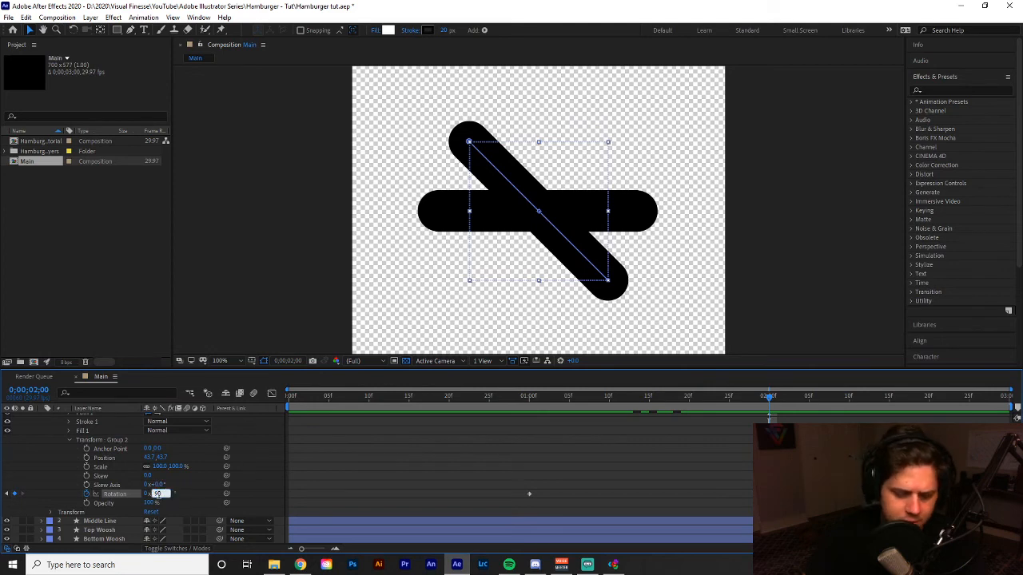
key("Return")
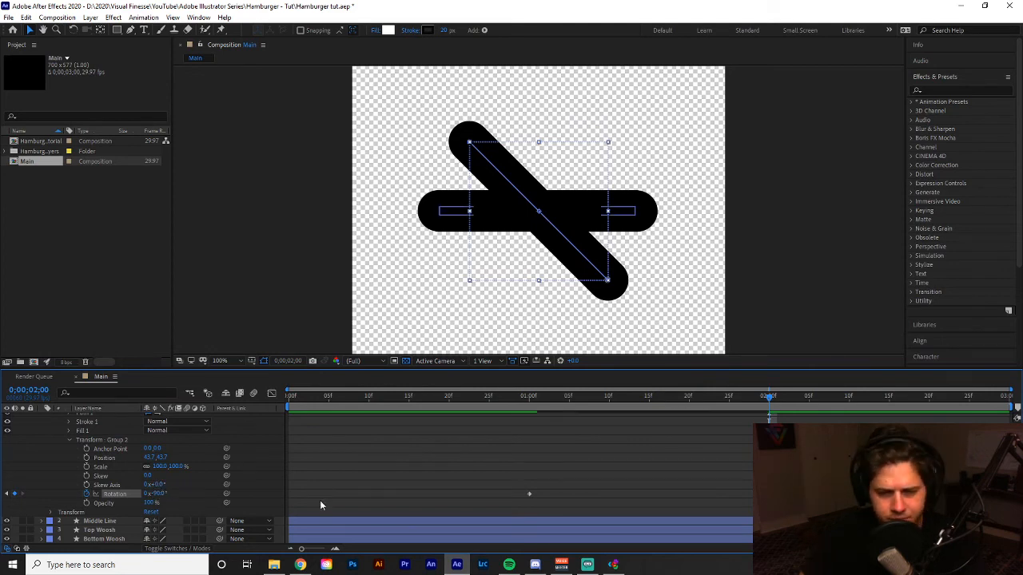
left_click(513, 395)
key("space")
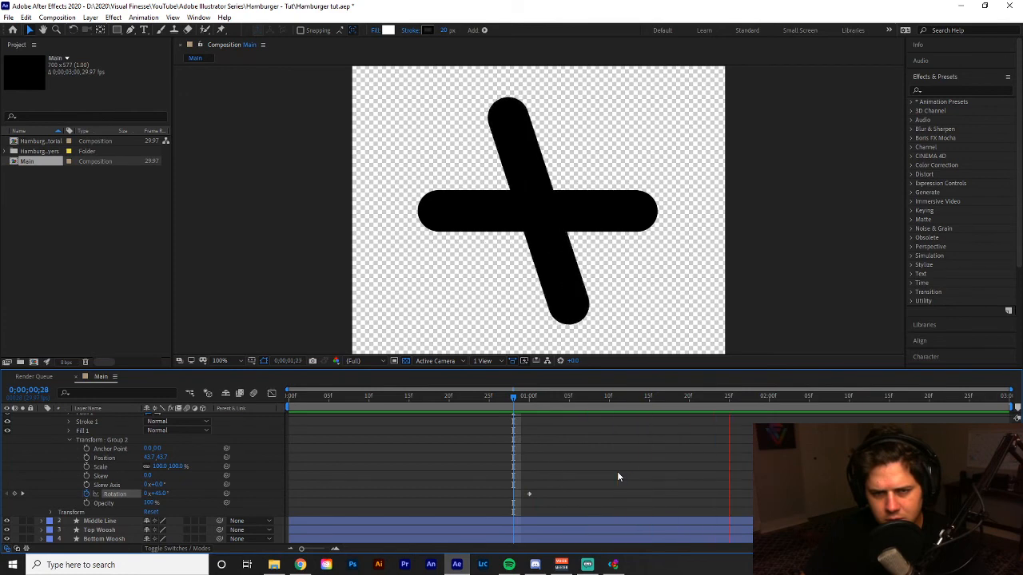
left_click_drag(740, 399, 769, 406)
left_click_drag(728, 436, 562, 447)
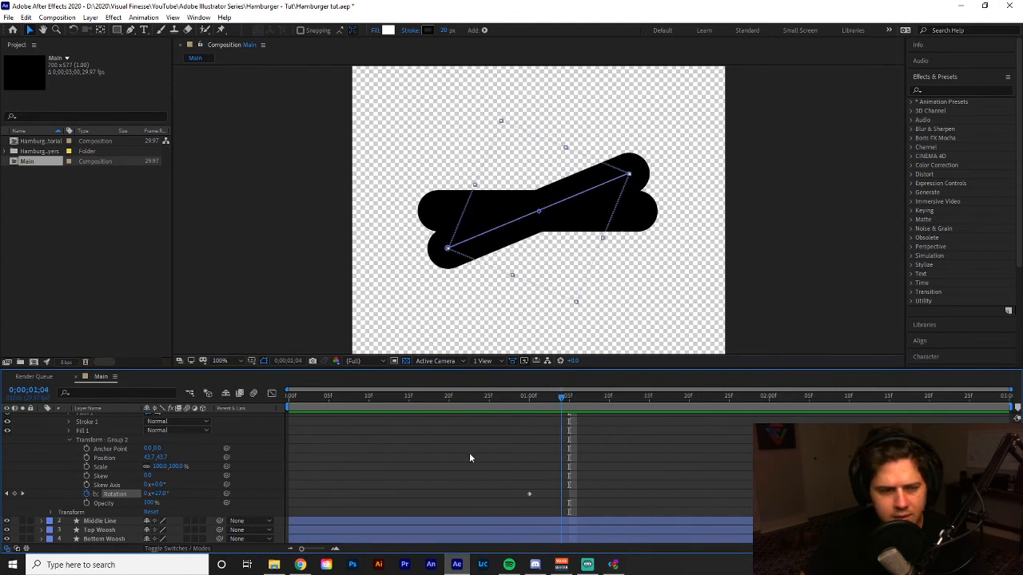
Make Group 1 visible again and preview both groups rotating together after 0;00;01;04.
scroll(44, 452, "up", 3)
left_click(7, 437)
scroll(537, 516, "down", 3)
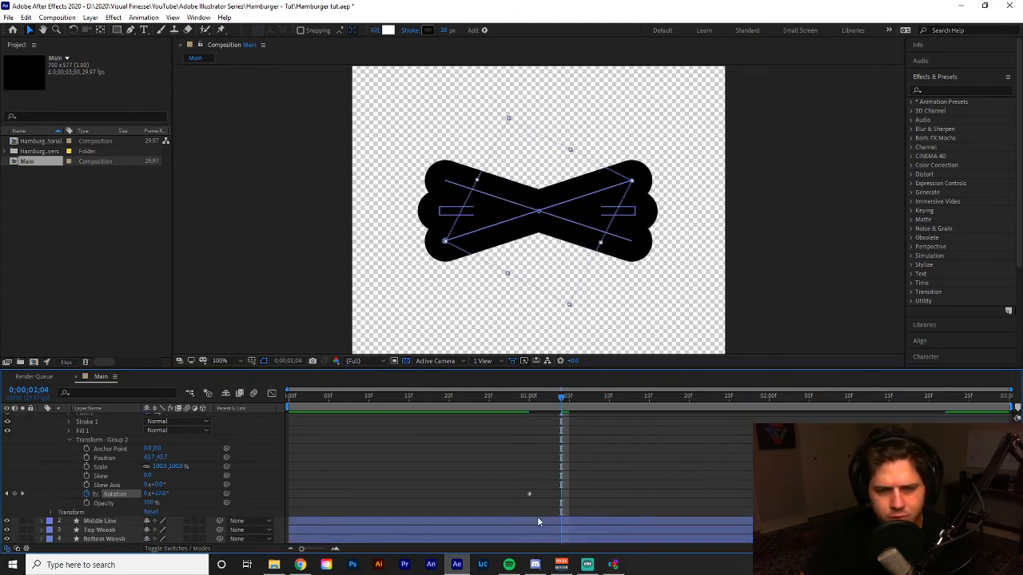
key("Page_Down")
key("space")
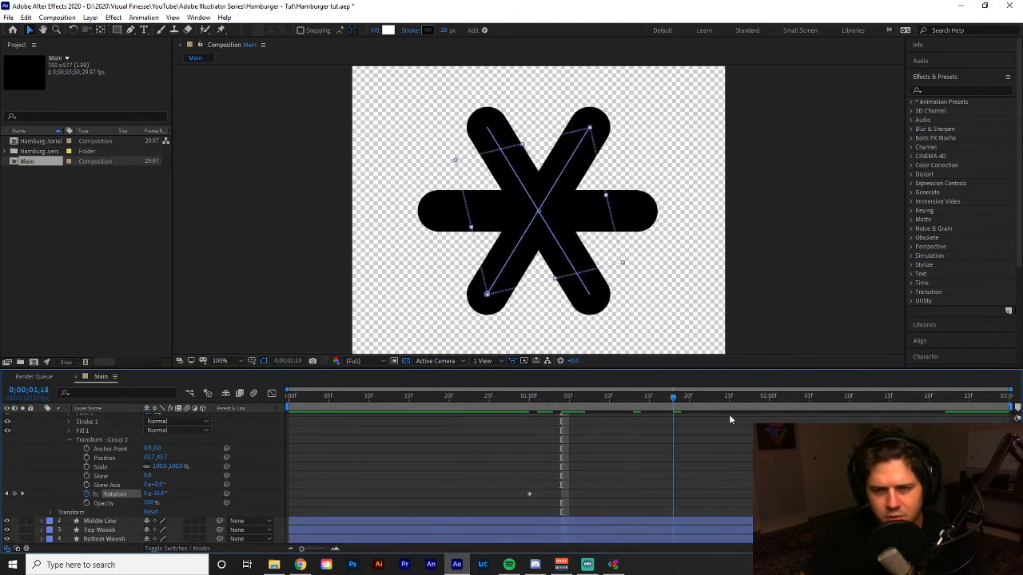